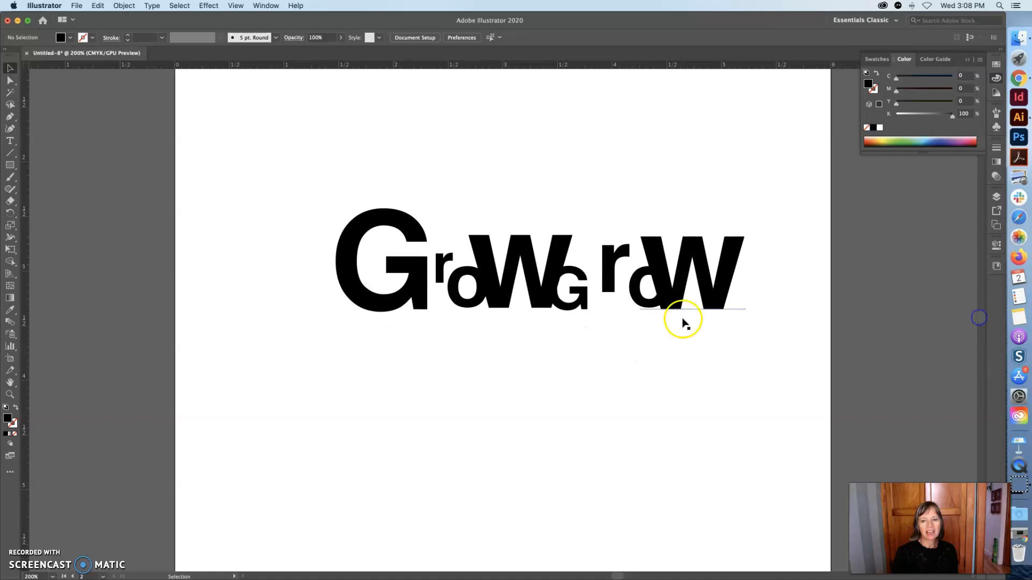
Set the opacity of the final W in the second Grow to 20%.
left_click(673, 297)
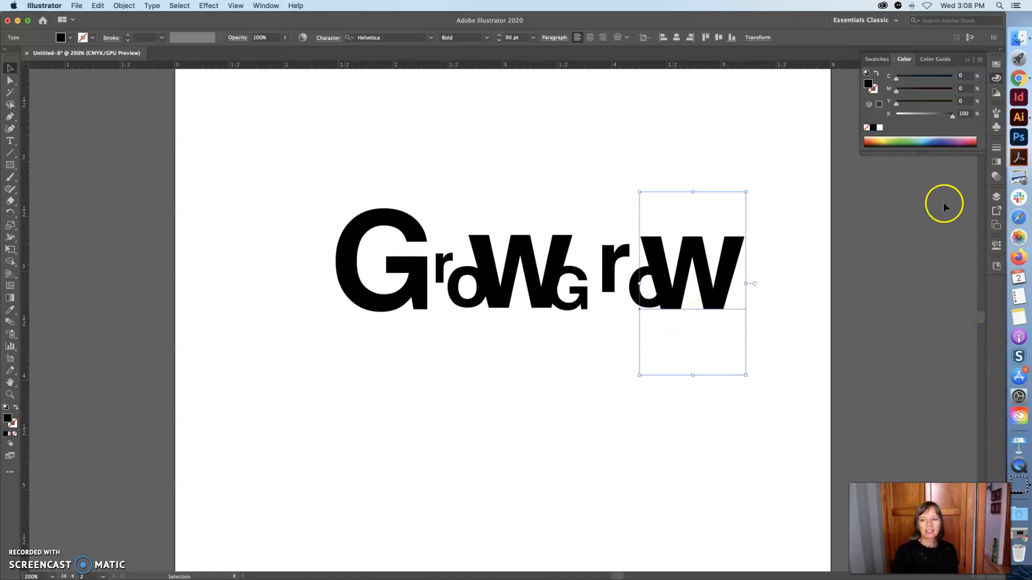
left_click(11, 142)
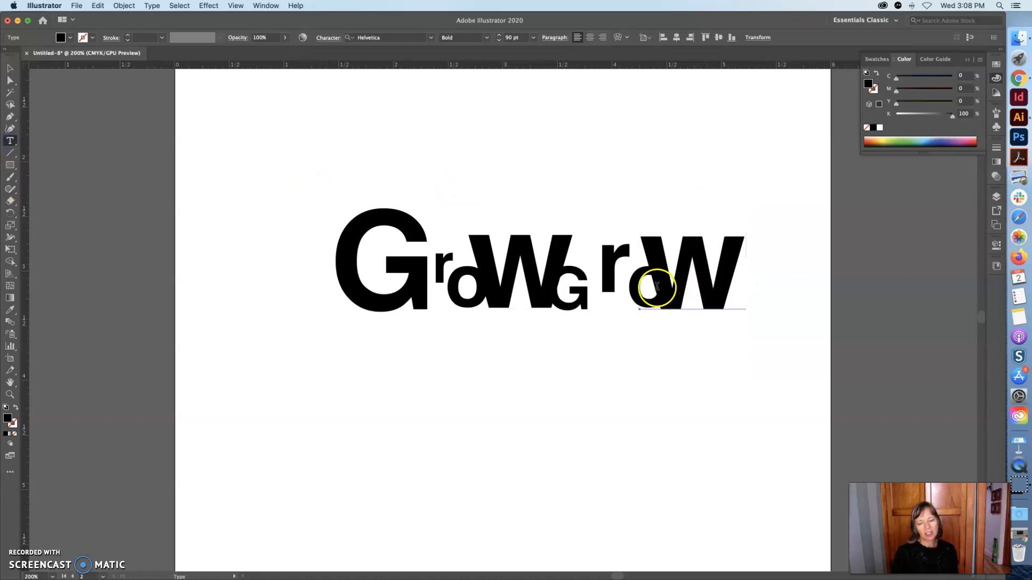
left_click_drag(657, 292, 720, 291)
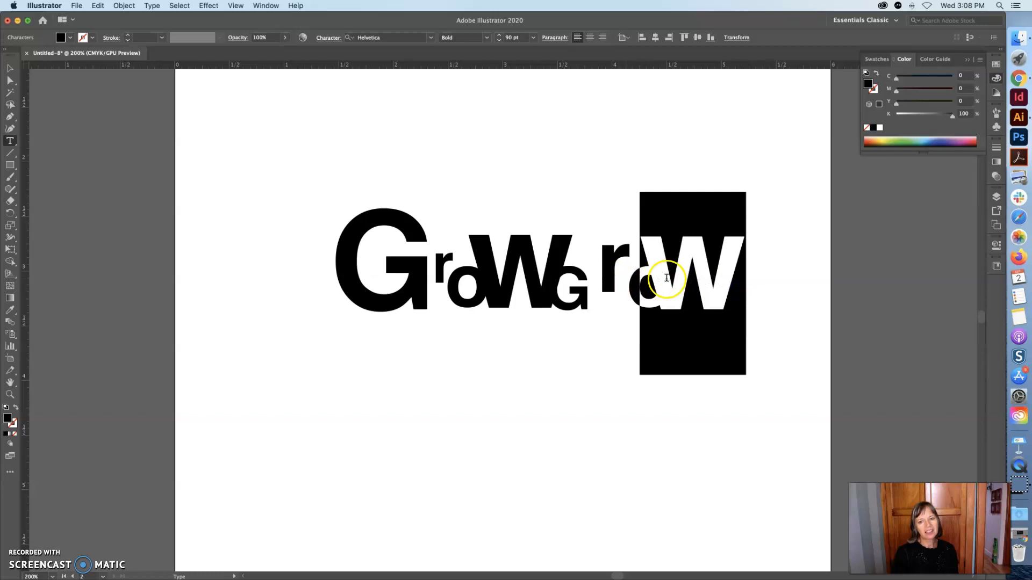
left_click(996, 178)
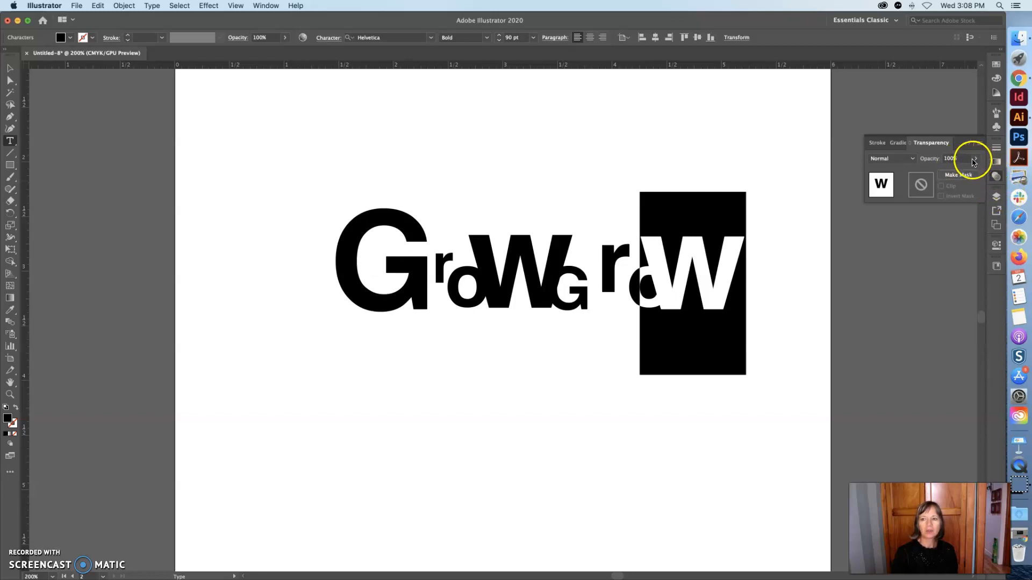
left_click(944, 158)
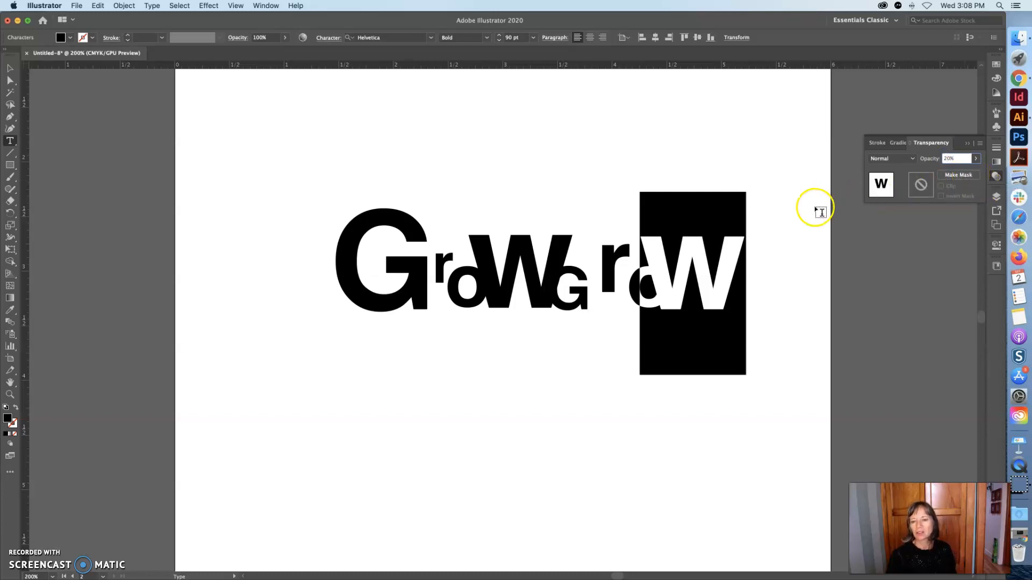
left_click(762, 207)
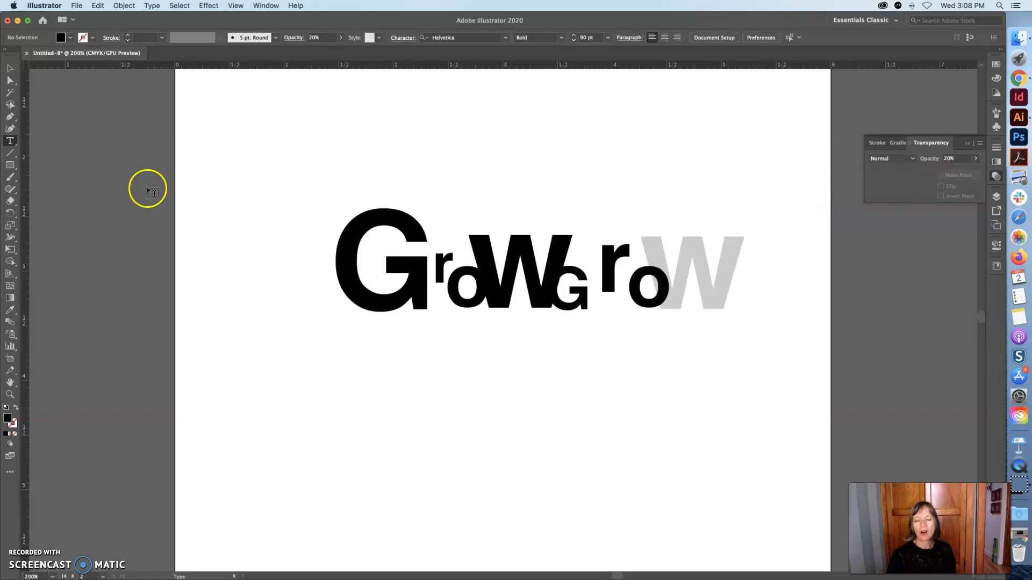
Select the o beside that W and set its opacity to 54%.
left_click(666, 279)
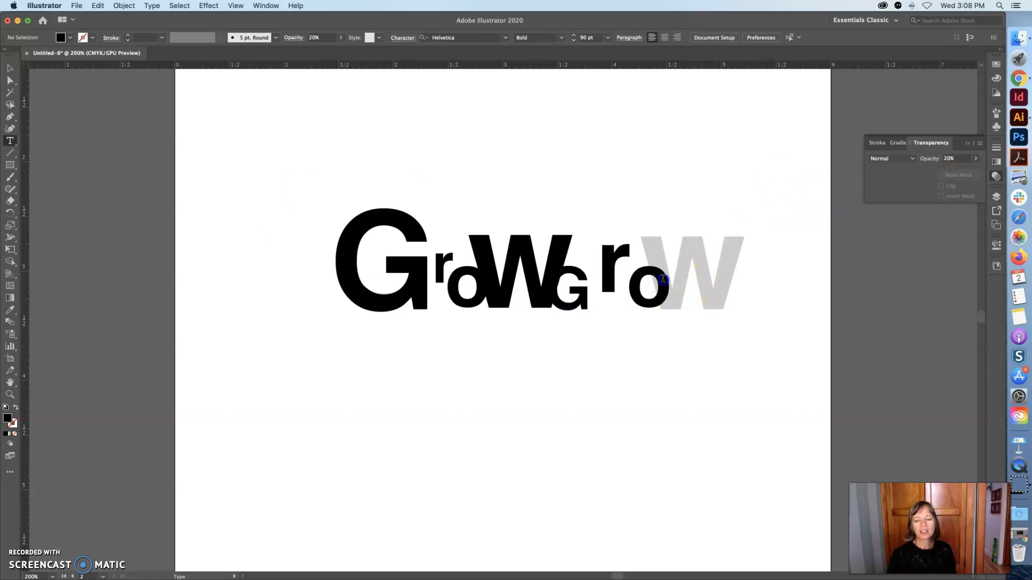
double_click(638, 279)
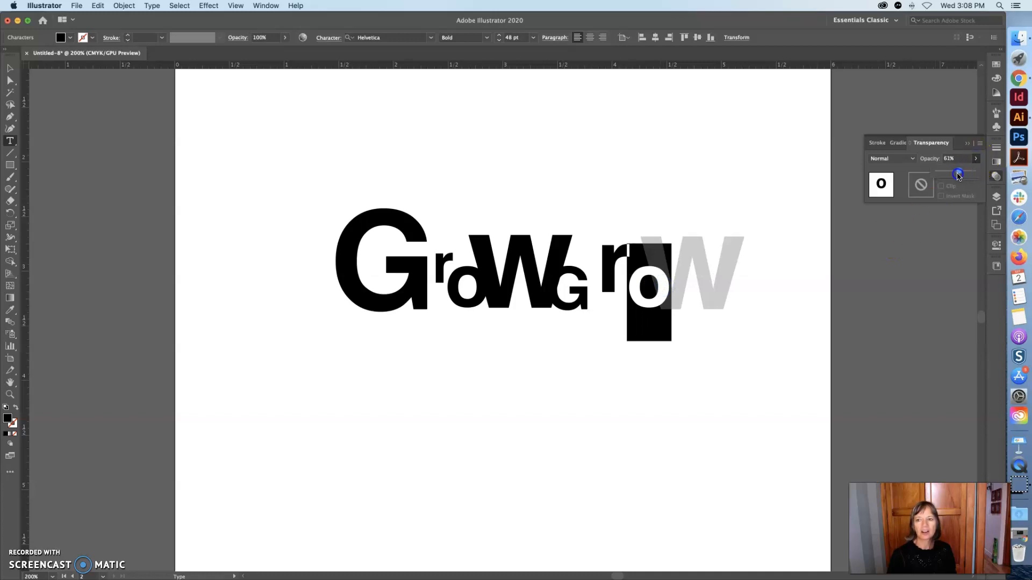
left_click_drag(957, 176, 957, 176)
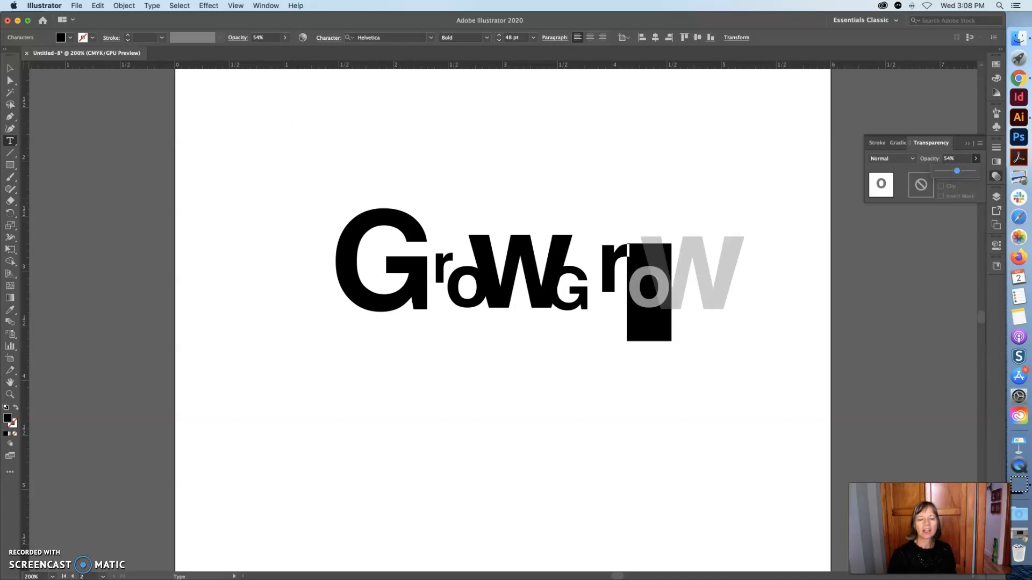
Select the W's characters and set their opacity back to 100%.
left_click(9, 68)
left_click(160, 123)
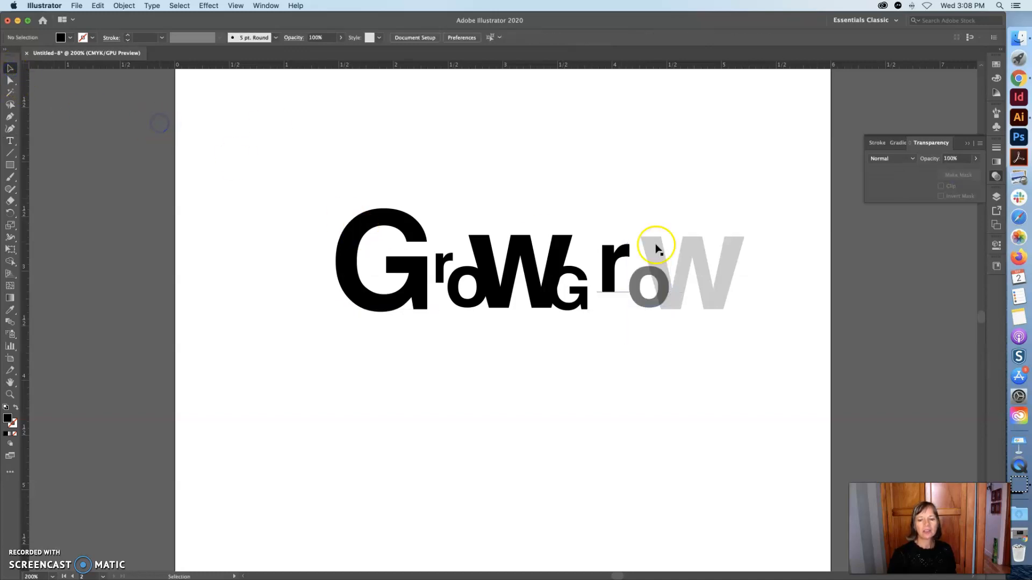
left_click(691, 272)
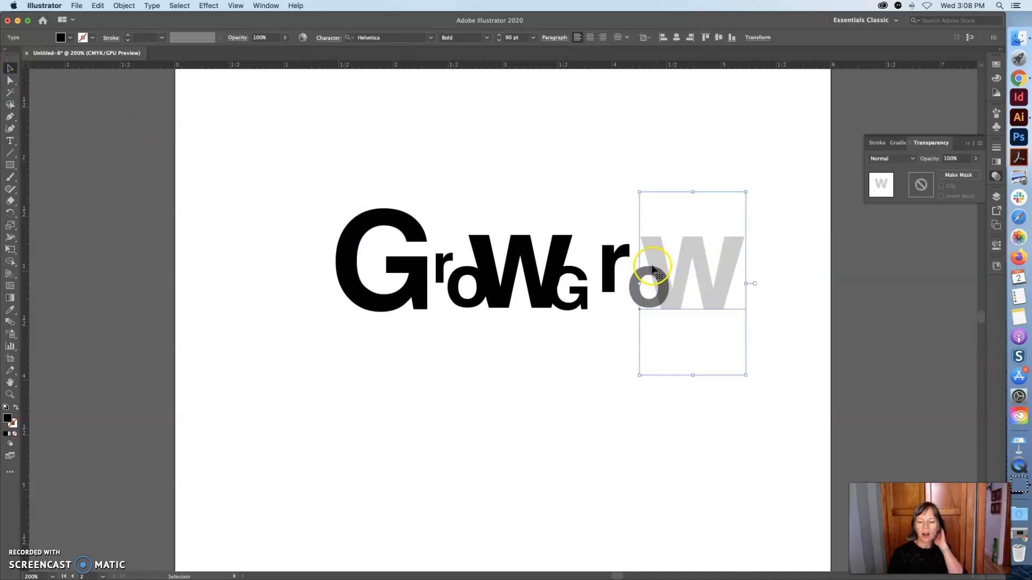
key("z")
left_click(667, 284, "super")
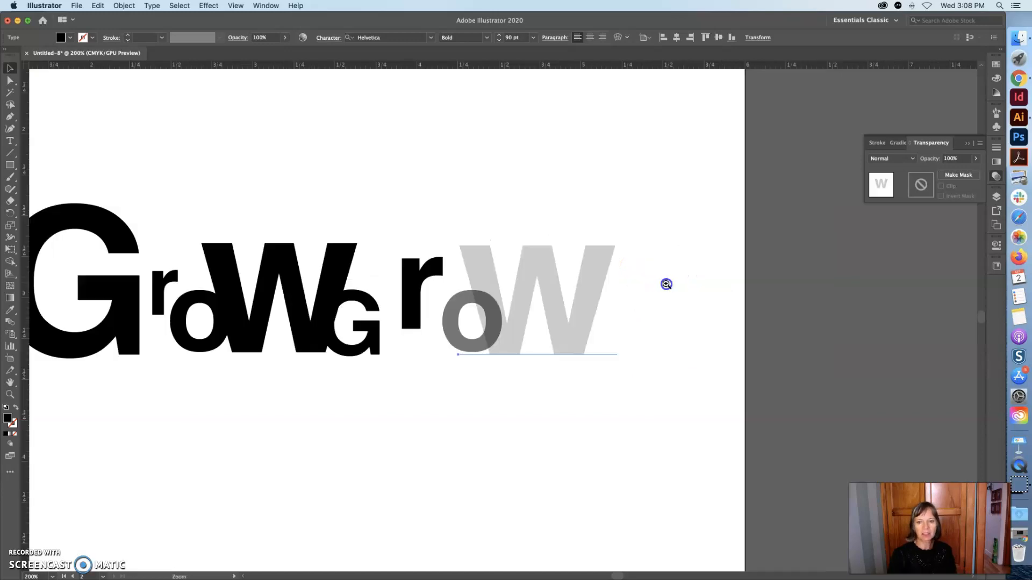
left_click(514, 311, "super")
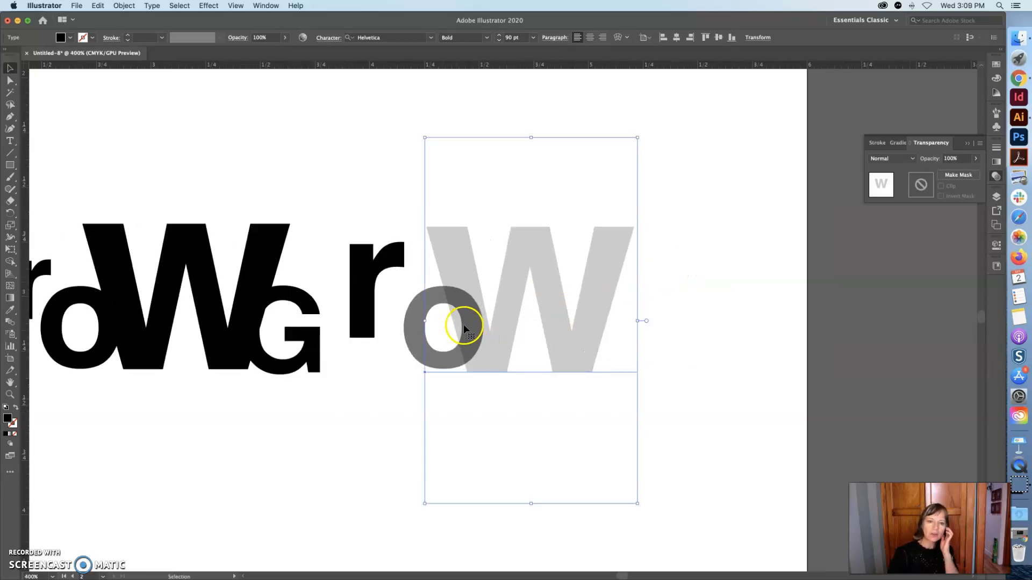
left_click(461, 267)
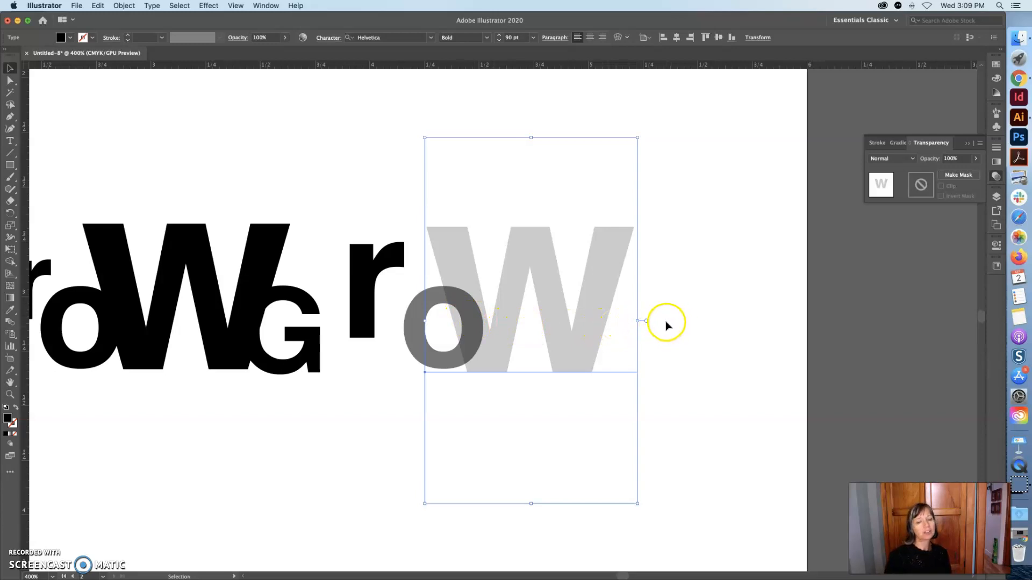
left_click(10, 141)
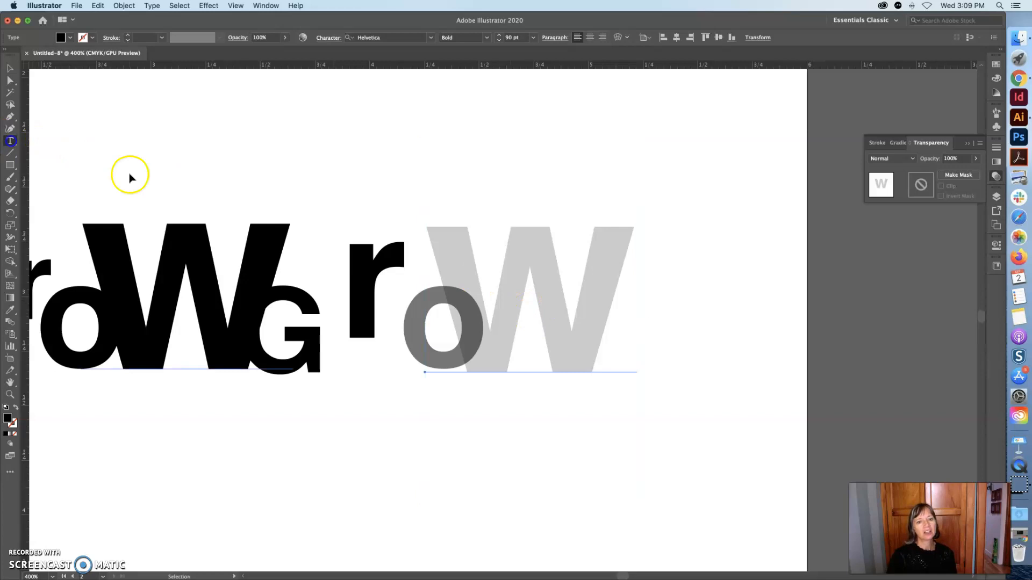
left_click_drag(648, 331, 511, 327)
left_click_drag(462, 271, 633, 277)
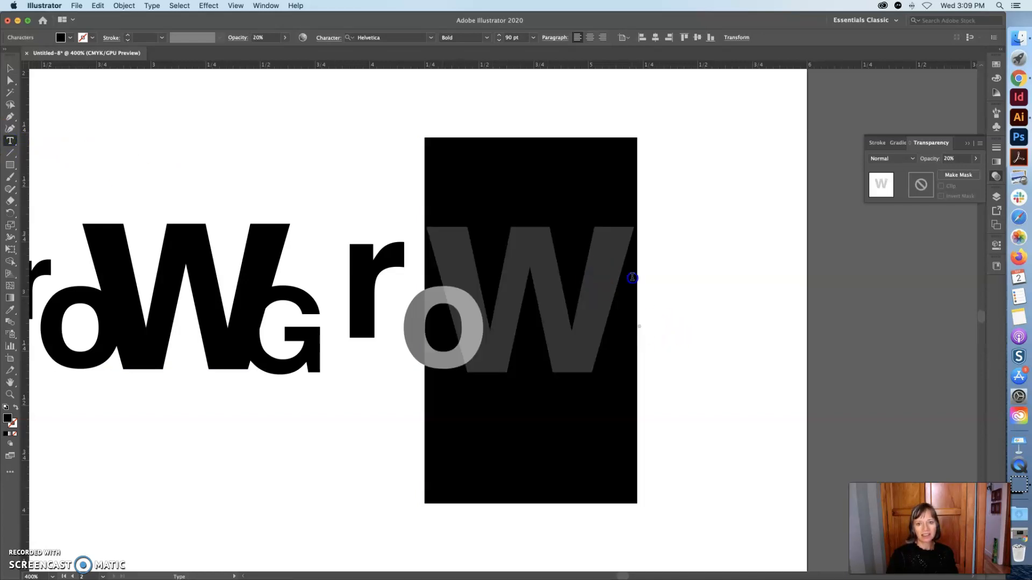
left_click(994, 177)
left_click(989, 172)
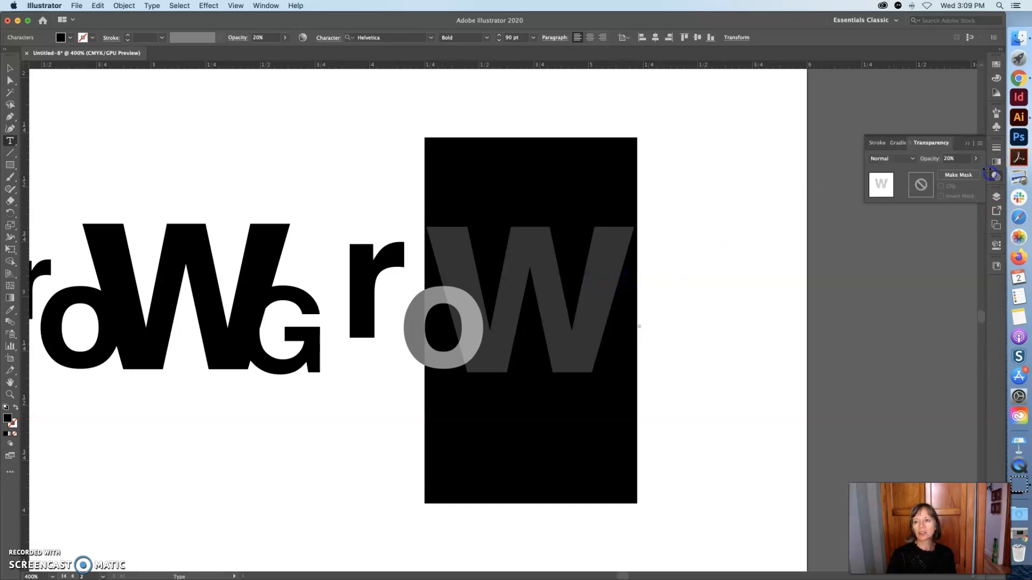
left_click_drag(948, 172, 991, 176)
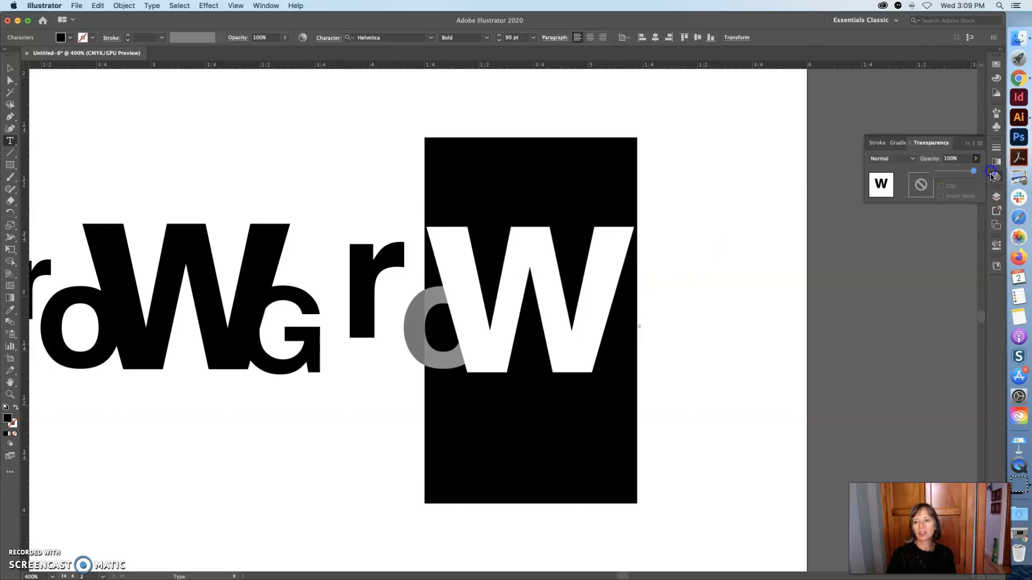
Set the W's fill to 80% black and shift the W slightly left.
left_click(996, 79)
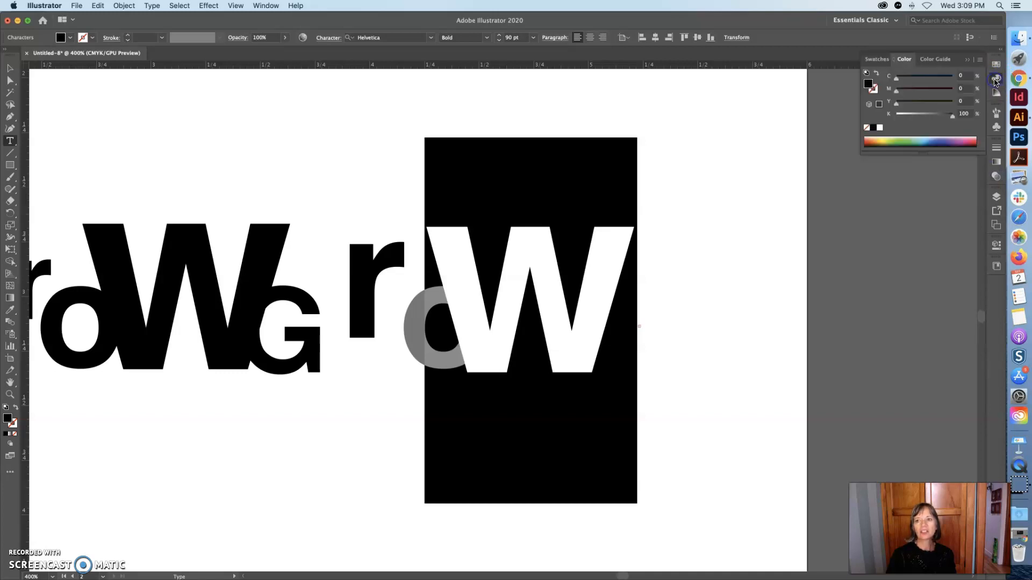
left_click(870, 85)
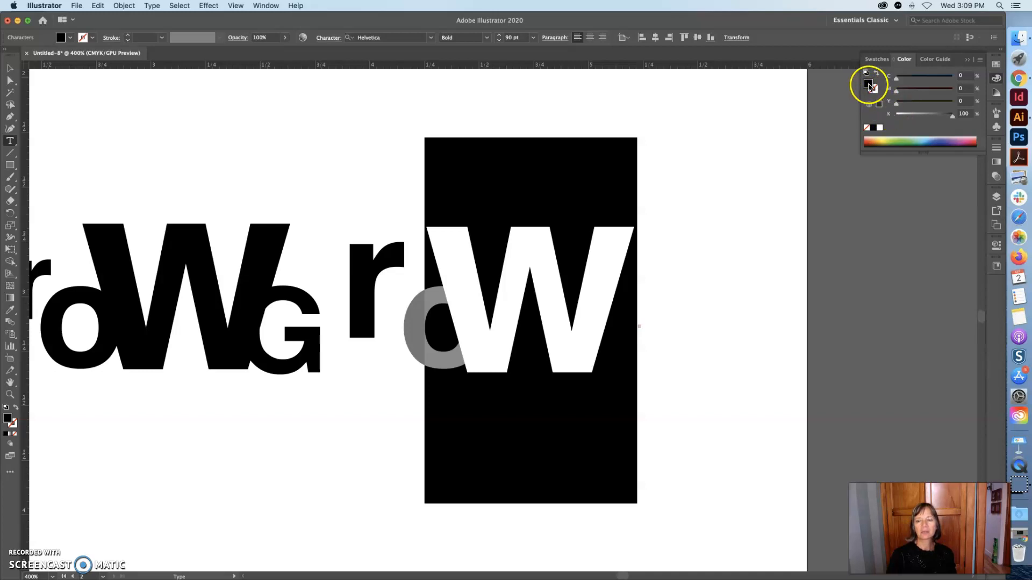
left_click_drag(953, 120, 937, 119)
left_click(10, 69)
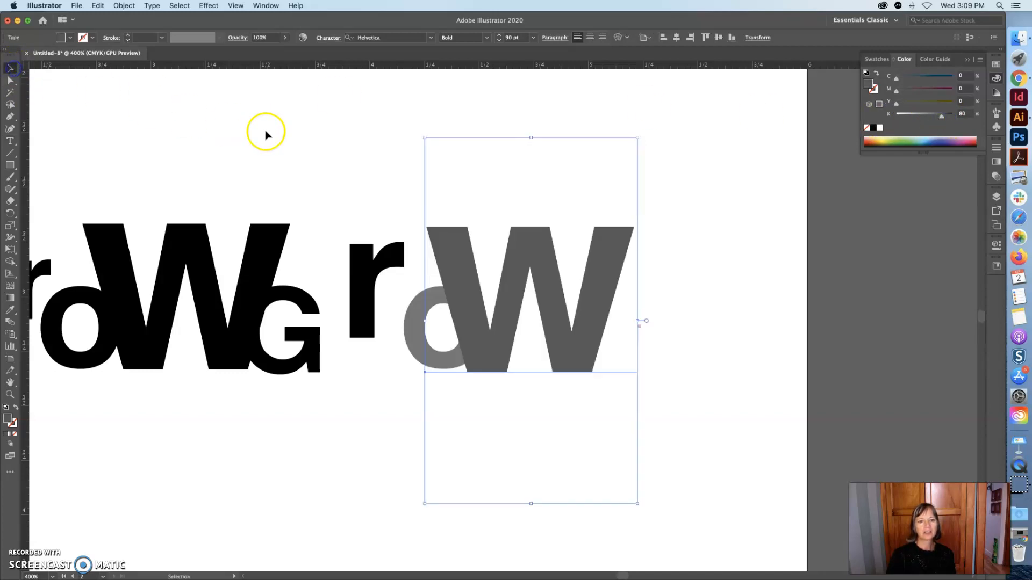
left_click(255, 128)
left_click_drag(546, 295, 513, 306)
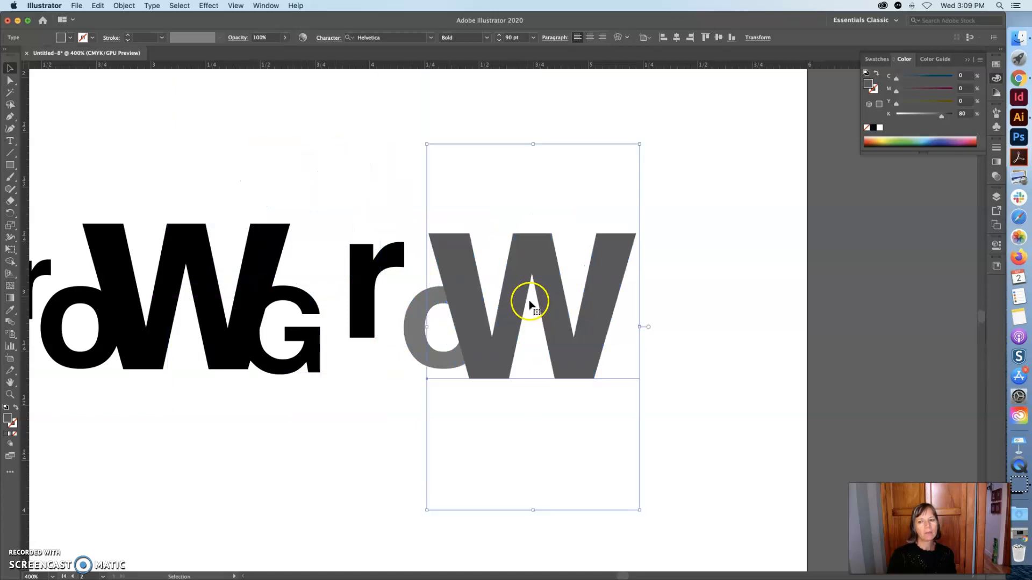
Bring the grey o to the front, above the W, and nudge it slightly left.
left_click(415, 311)
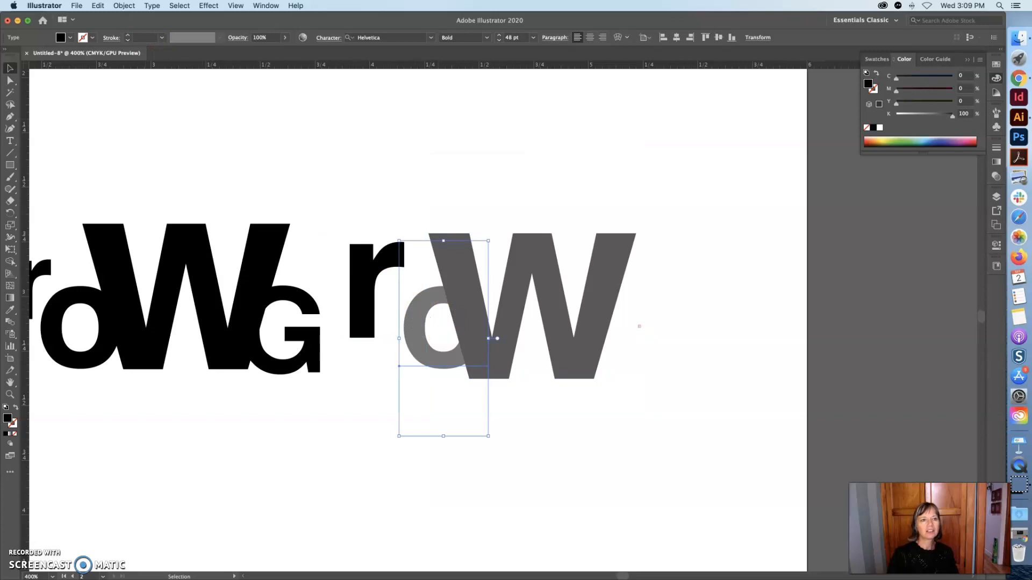
left_click(124, 6)
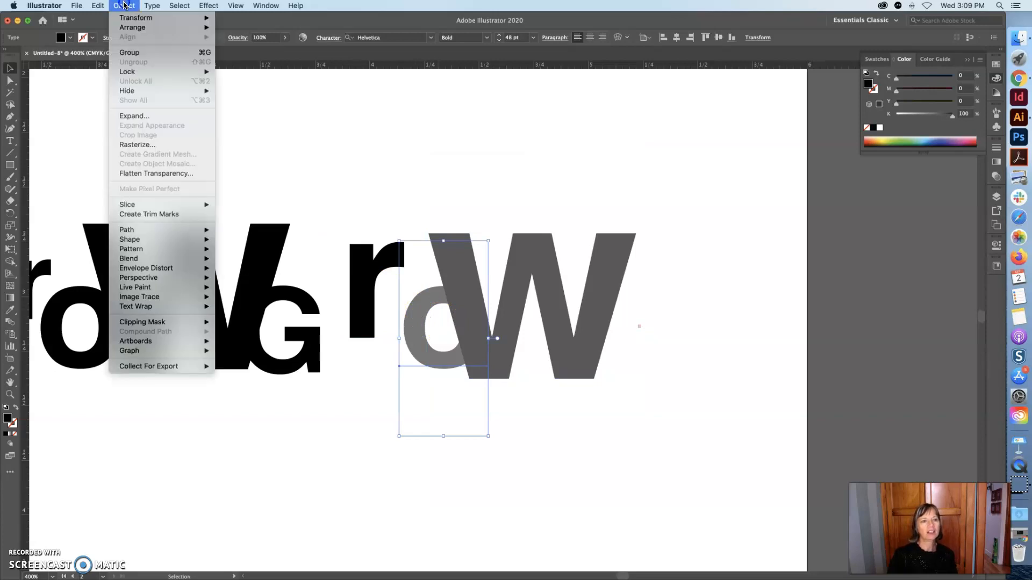
mouse_move(129, 26)
left_click(243, 28)
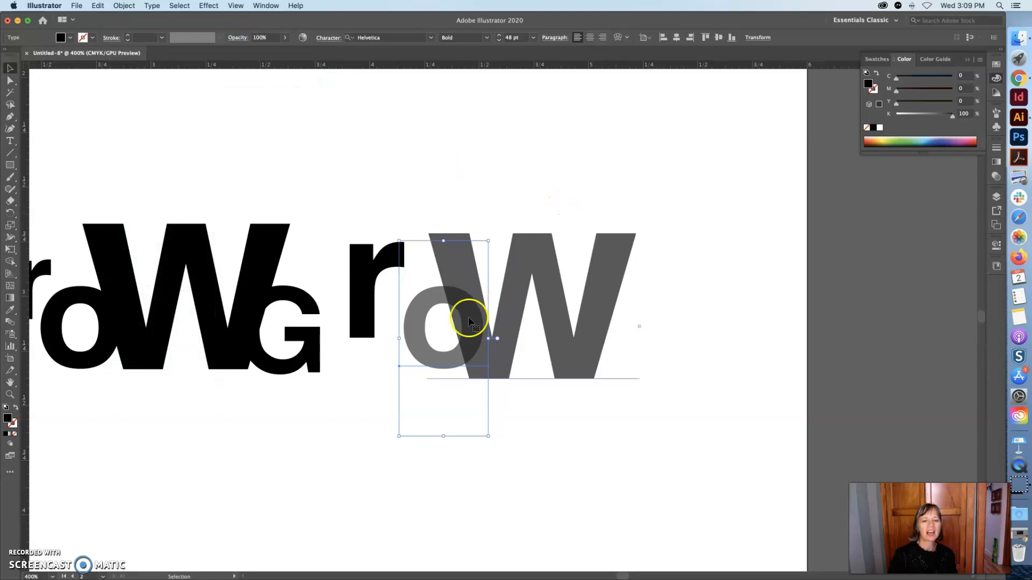
left_click(556, 457)
left_click_drag(412, 339, 401, 339)
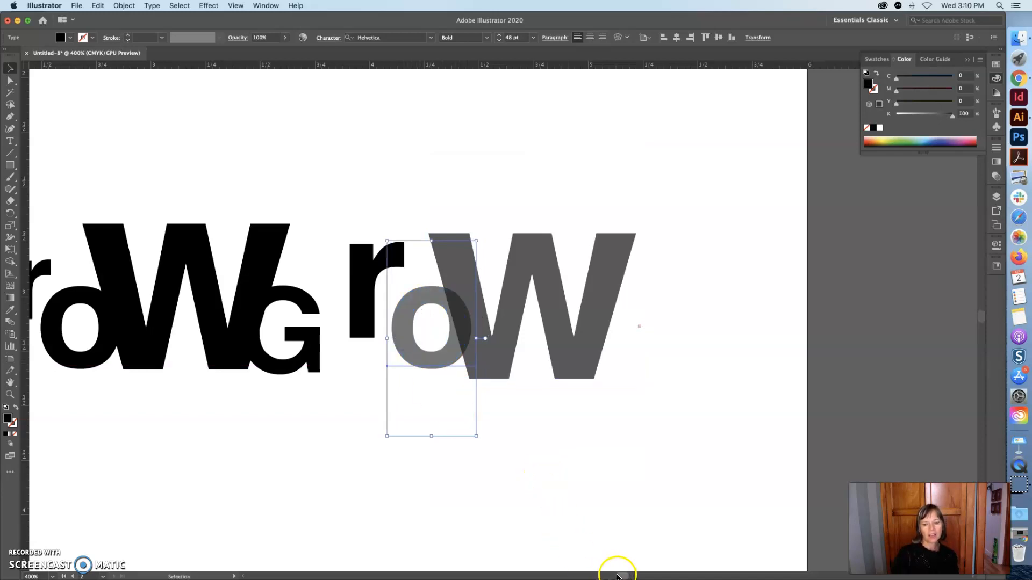
Rotate the W of the first Grow clockwise and move it upward.
left_click_drag(619, 577, 615, 575)
left_click_drag(570, 355, 551, 369)
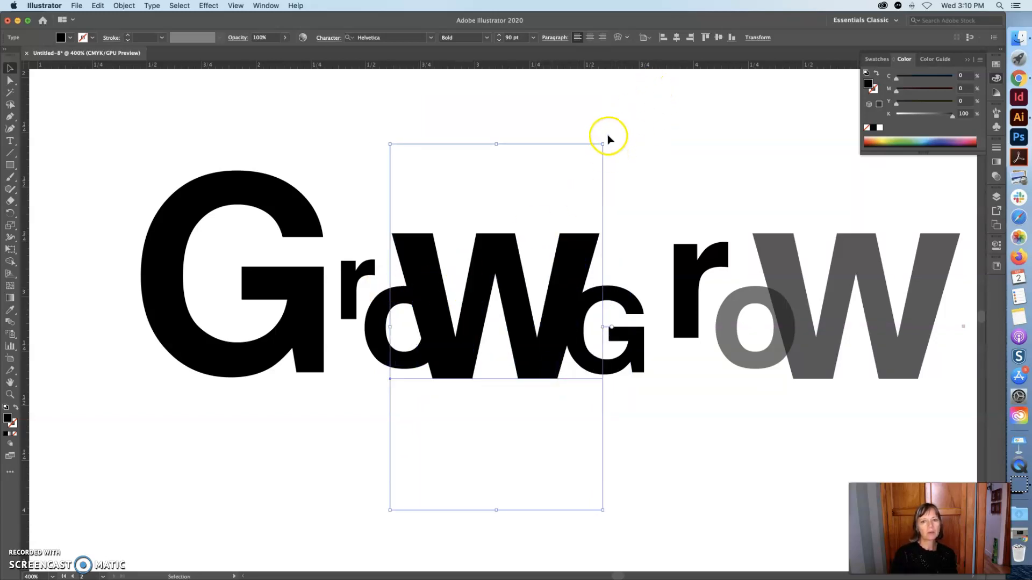
scroll(604, 144, "left", 1)
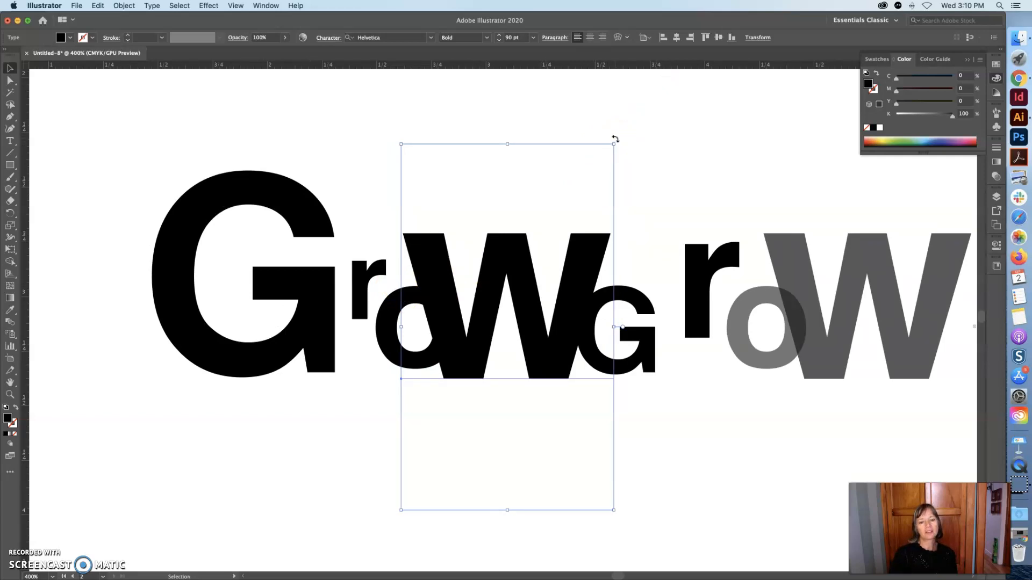
left_click_drag(622, 145, 656, 230)
left_click_drag(484, 300, 456, 249)
Shift the small G left and the o slightly lower beneath the tilted W.
left_click_drag(630, 310, 584, 314)
left_click_drag(400, 355, 411, 370)
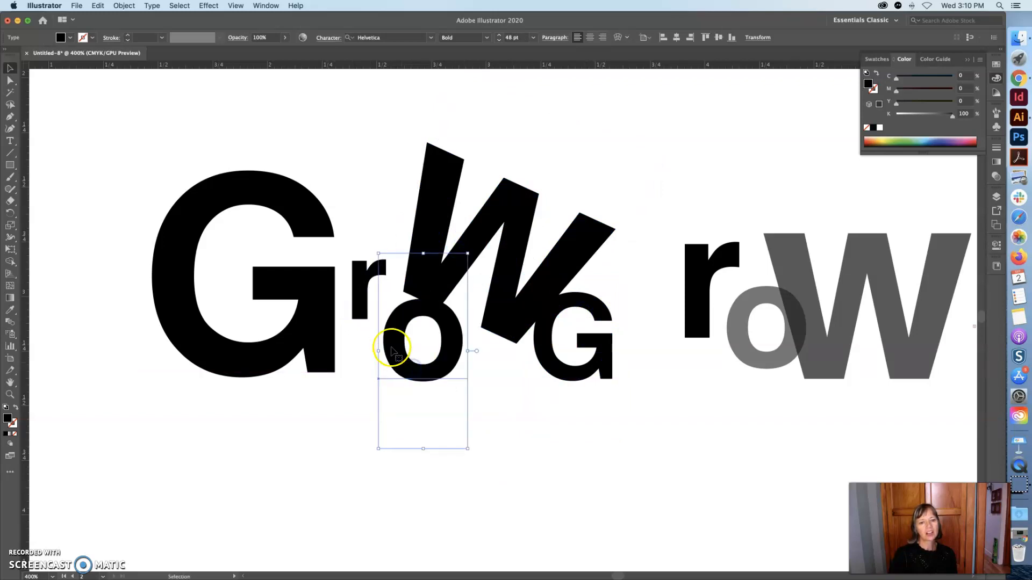
Rotate the r and reposition it just above the o beside the tilted W.
left_click_drag(363, 310, 389, 314)
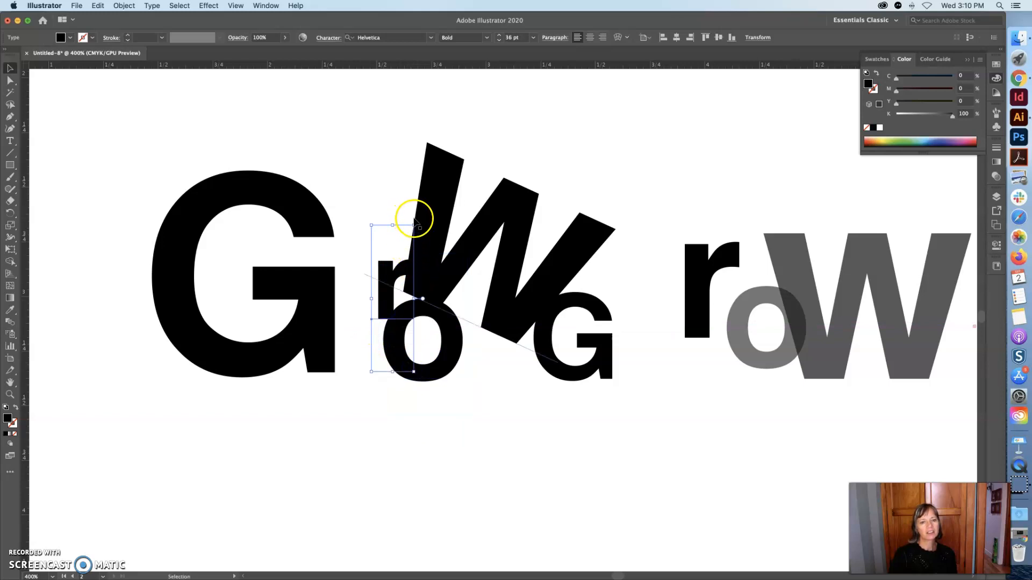
left_click_drag(414, 219, 380, 219)
left_click_drag(391, 312, 395, 294)
left_click_drag(376, 283, 387, 282)
Rotate the large G by 90° using the Rotate dialog.
left_click(297, 311)
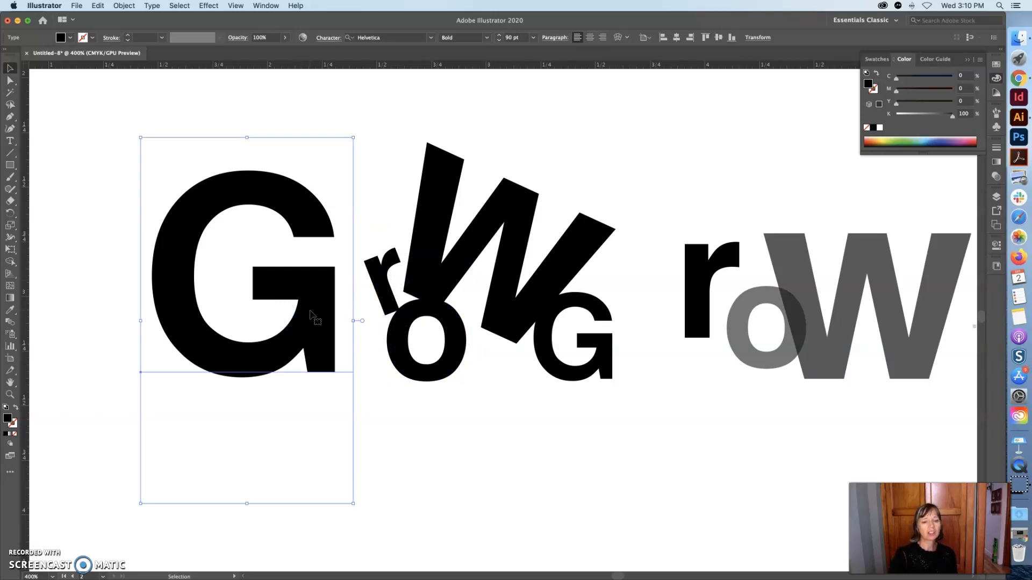
left_click(133, 6)
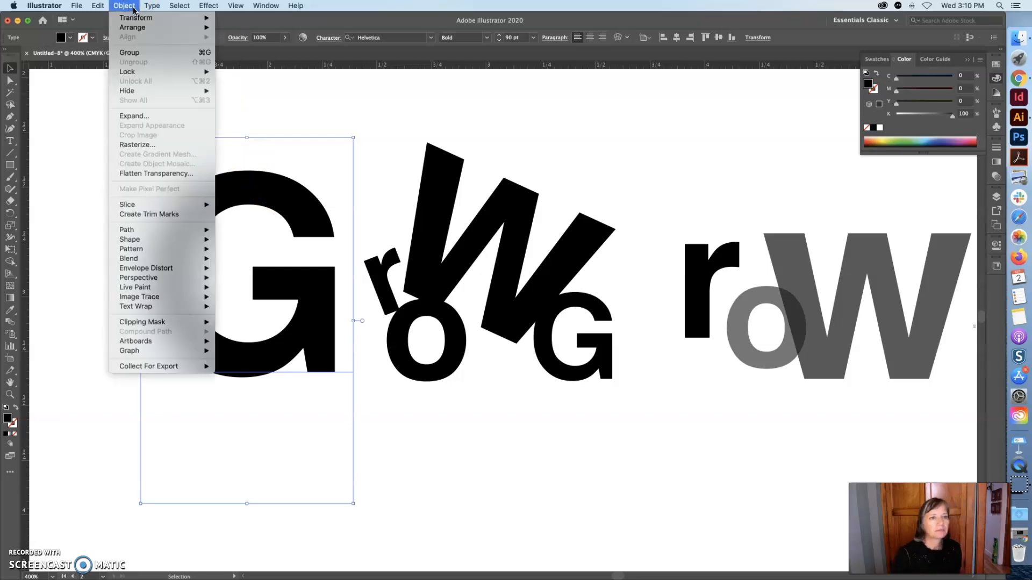
mouse_move(138, 16)
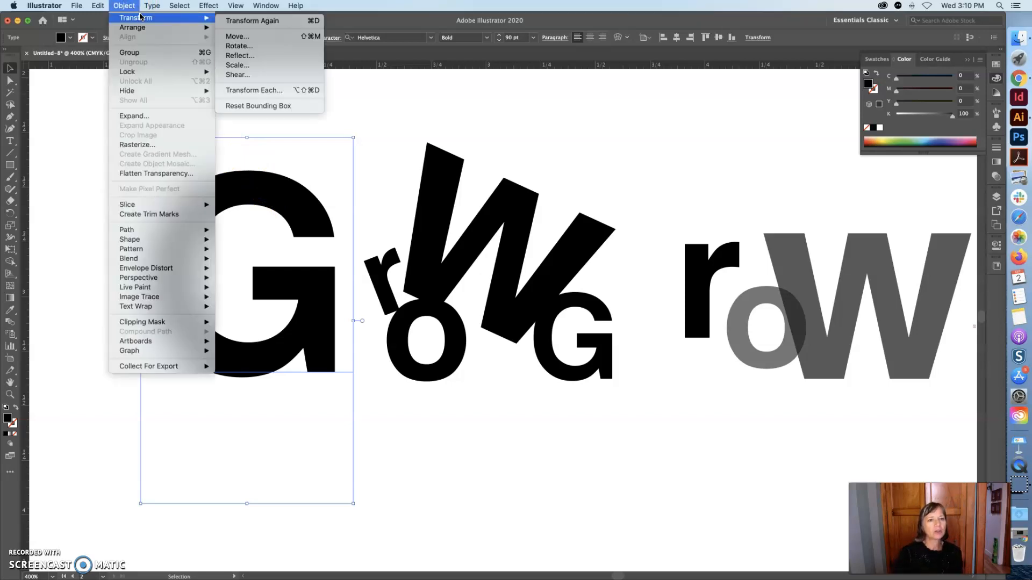
left_click(246, 47)
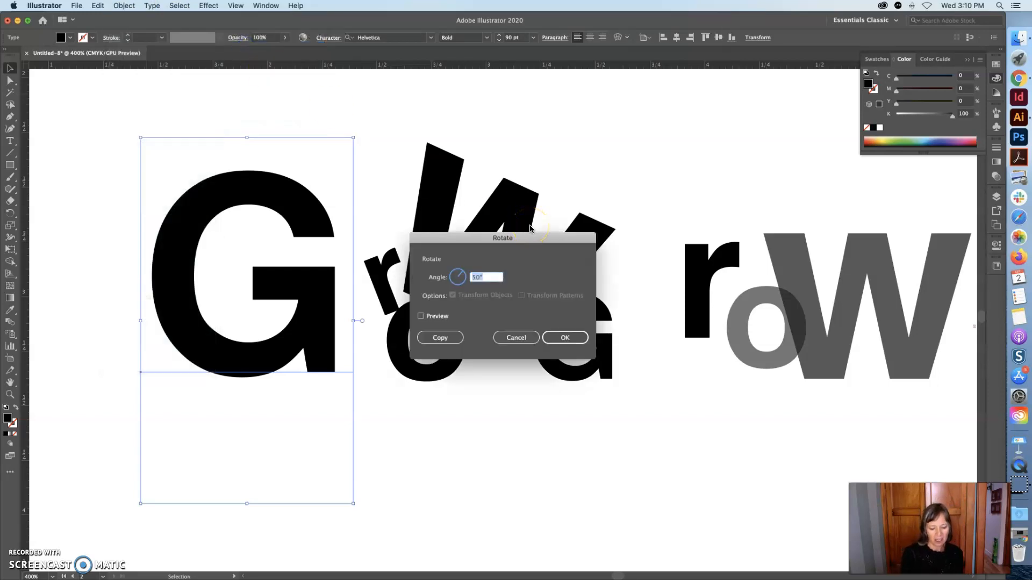
left_click(572, 339)
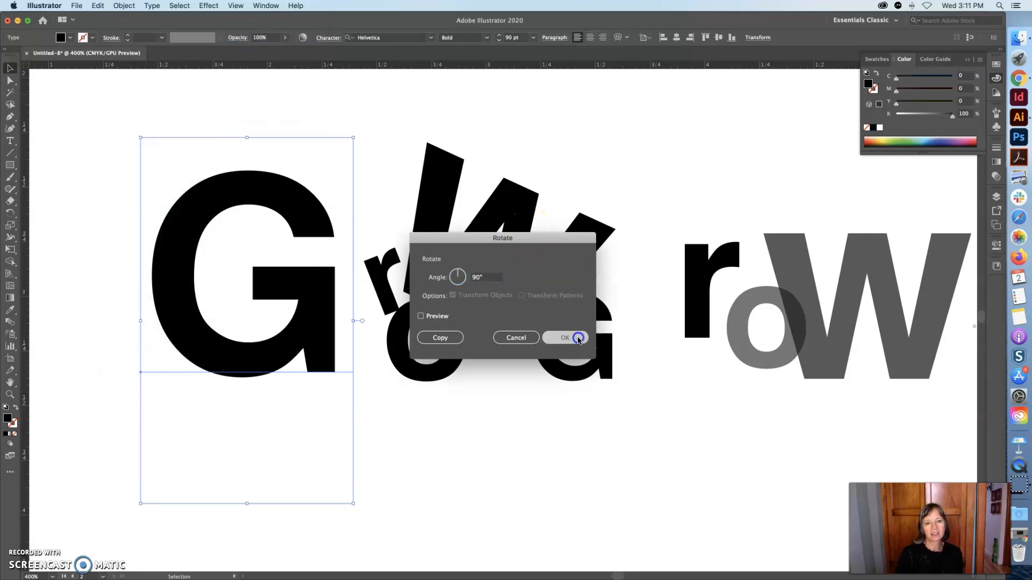
Select the rotated large G and scale it uniformly to 50% with the Scale dialog.
left_click_drag(111, 329, 286, 358)
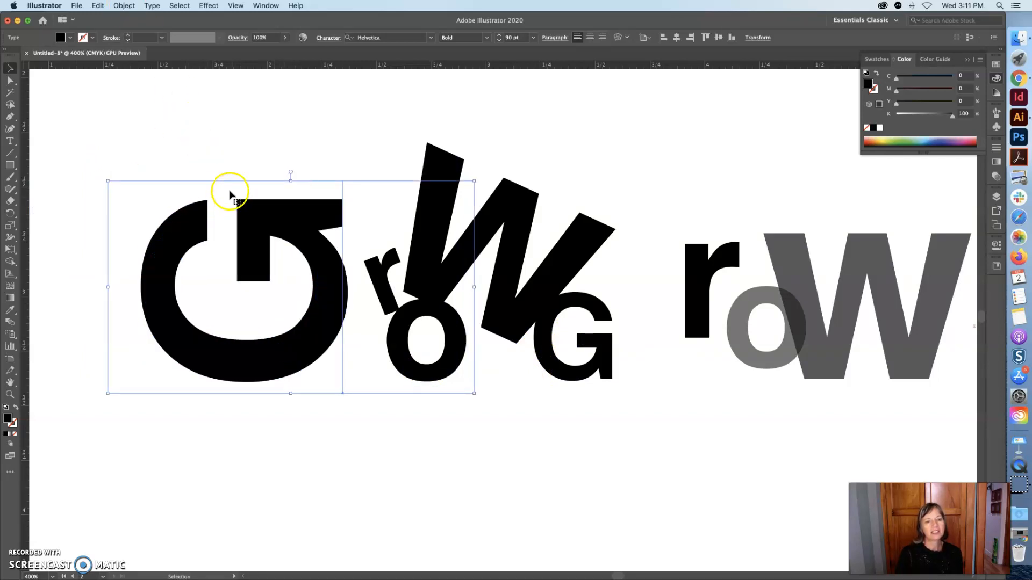
left_click(125, 5)
mouse_move(129, 17)
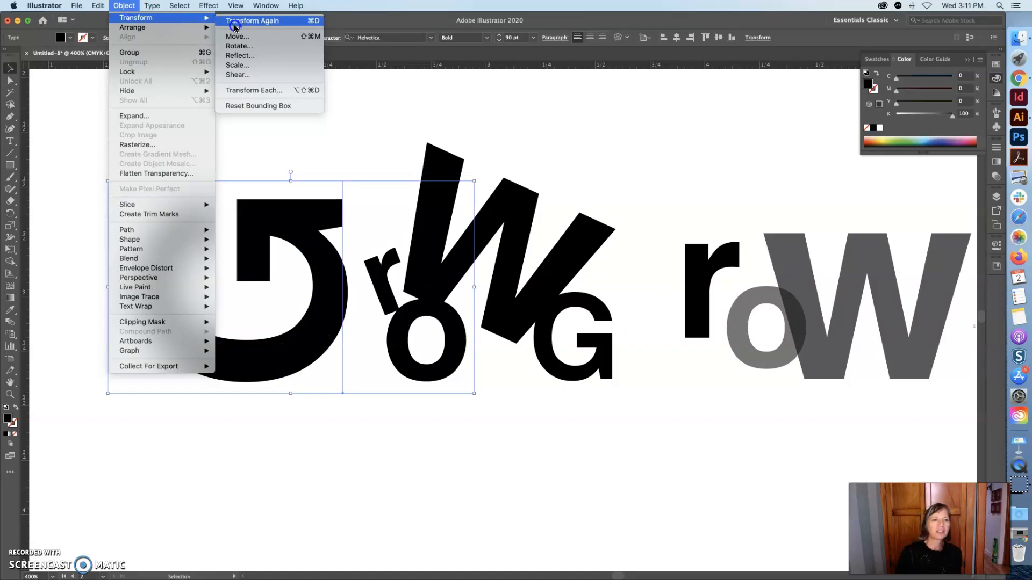
left_click(252, 65)
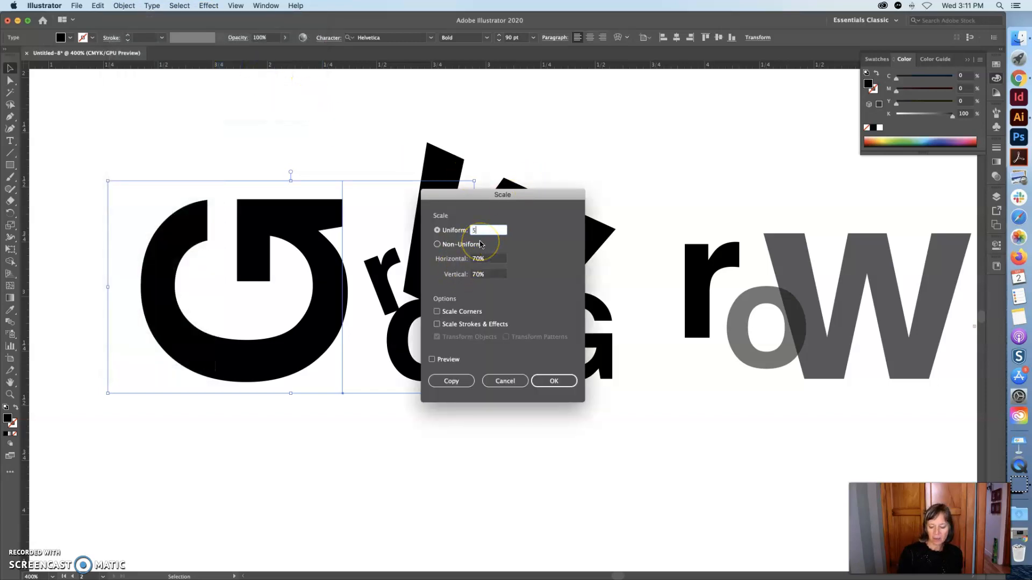
left_click(554, 380)
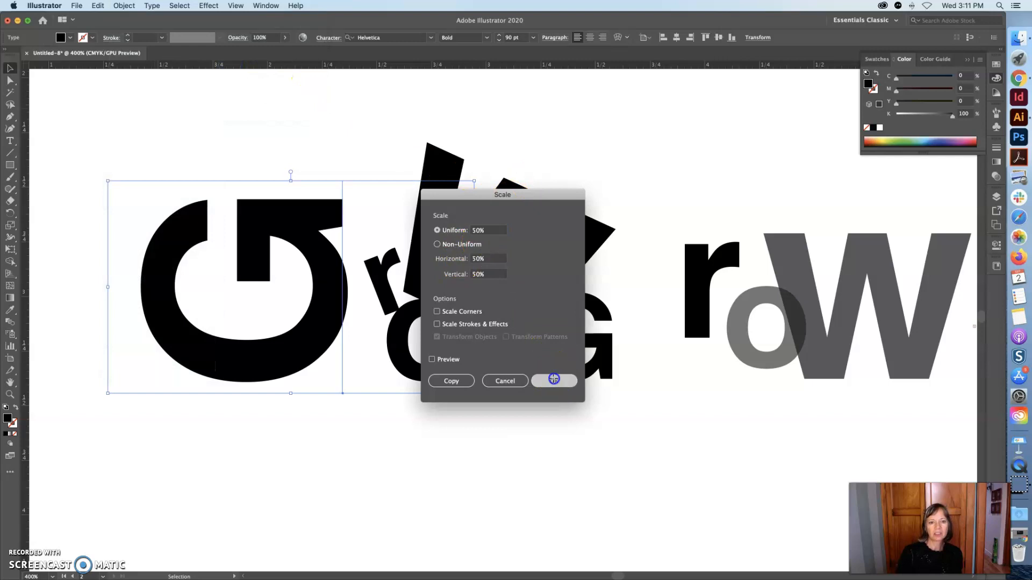
left_click(124, 5)
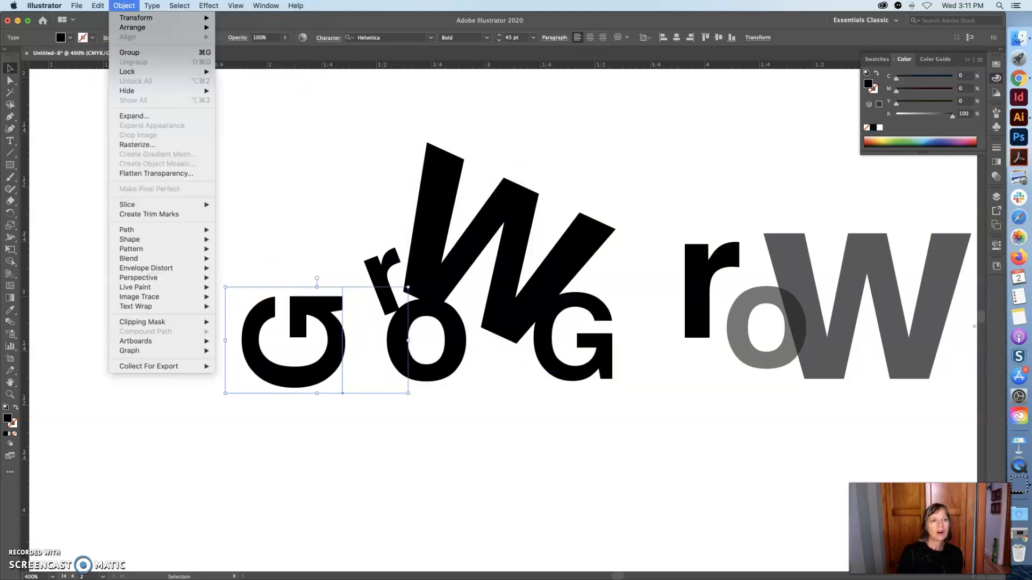
mouse_move(204, 18)
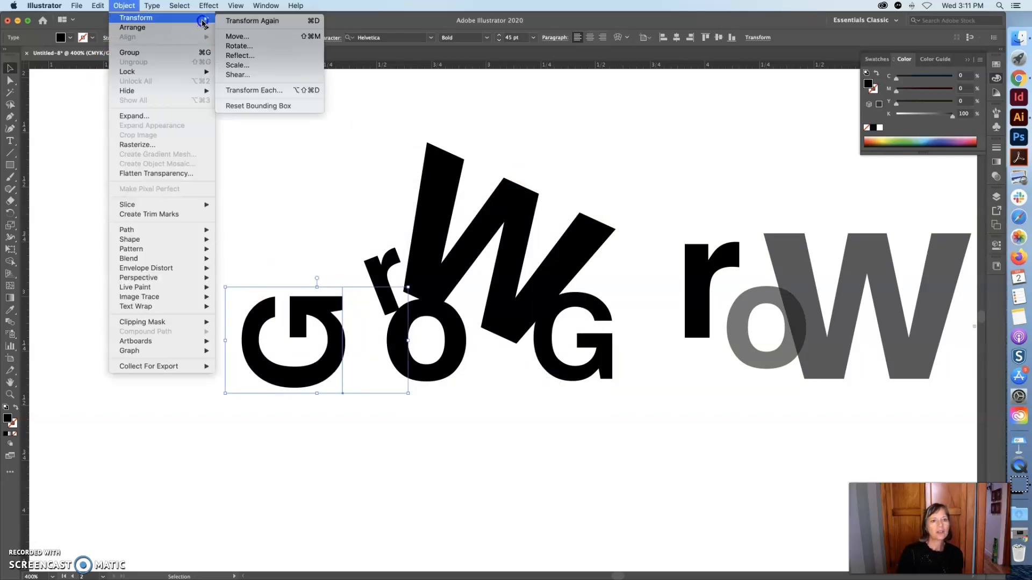
left_click(243, 56)
left_click(557, 364)
left_click_drag(361, 383, 203, 368)
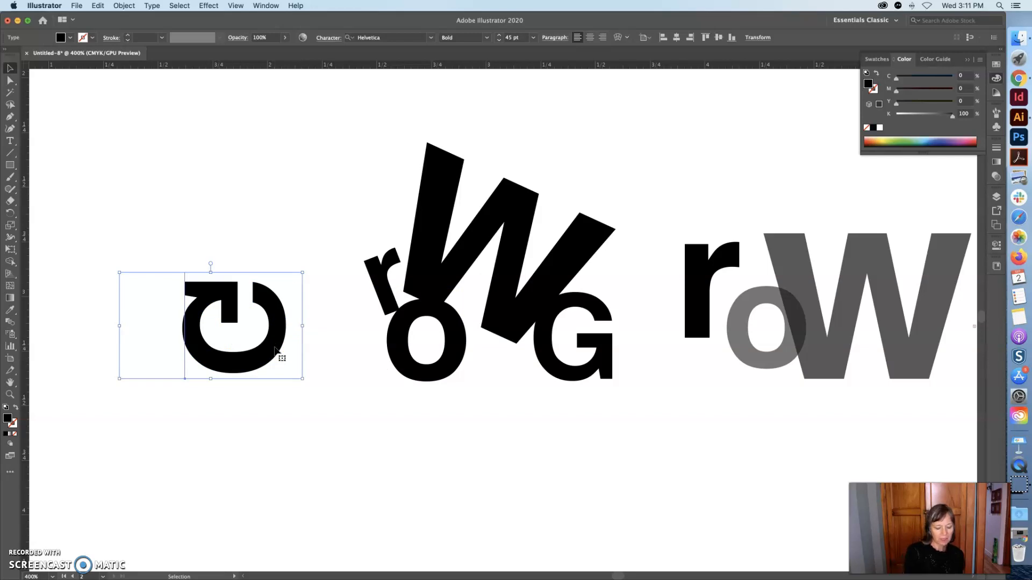
key("super+z")
left_click_drag(334, 341, 215, 329)
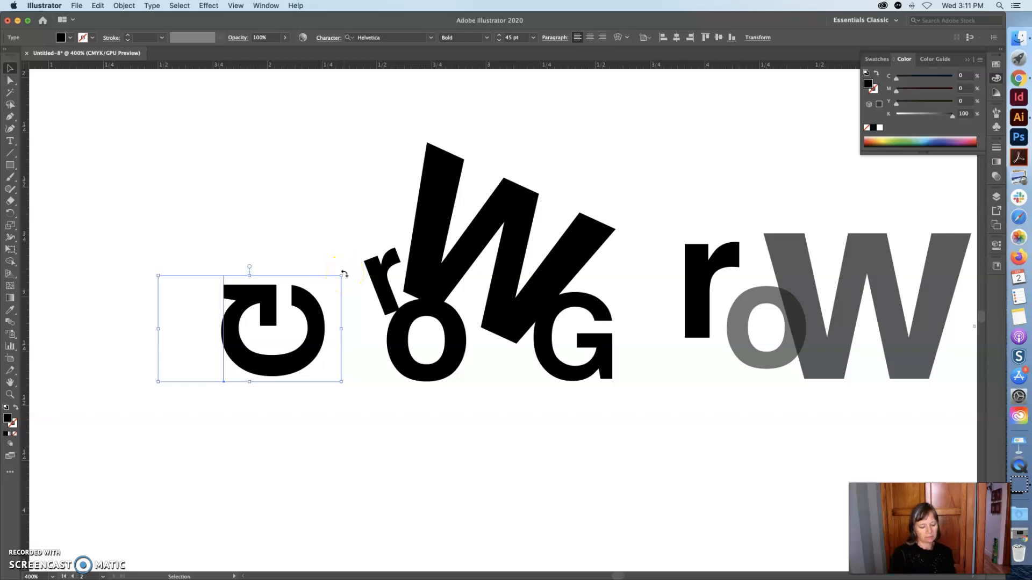
key("super+z")
key("super+z")
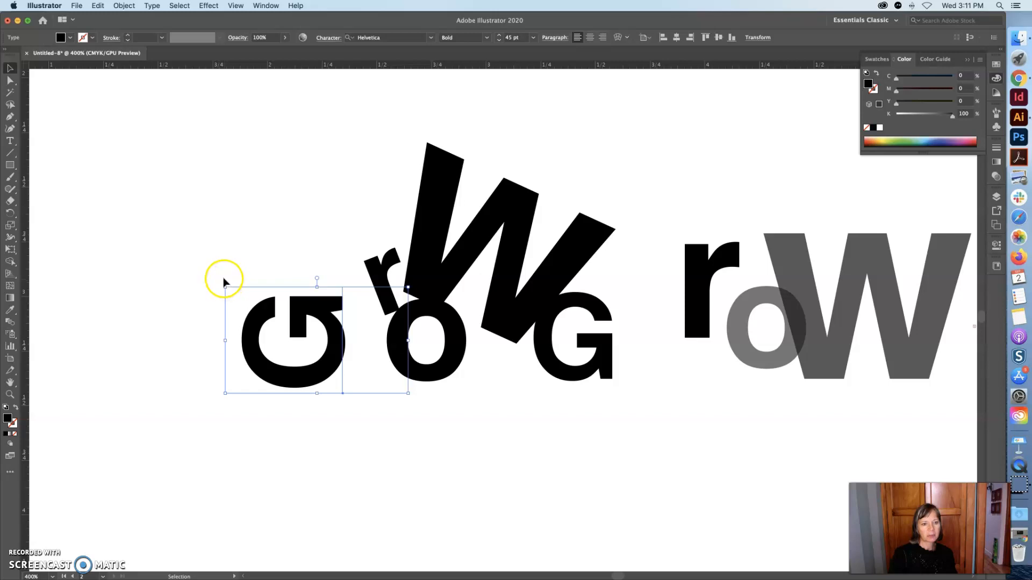
Select the small G and r together, rotate them counter-clockwise, and nudge them down beside the o.
left_click_drag(222, 282, 333, 280)
left_click_drag(341, 326, 359, 297)
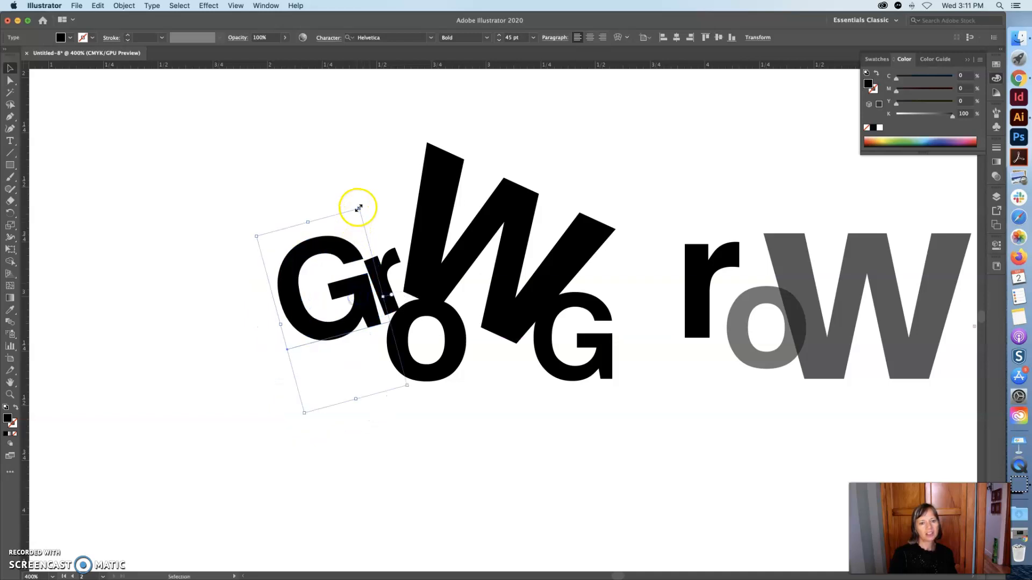
left_click_drag(359, 204, 349, 202)
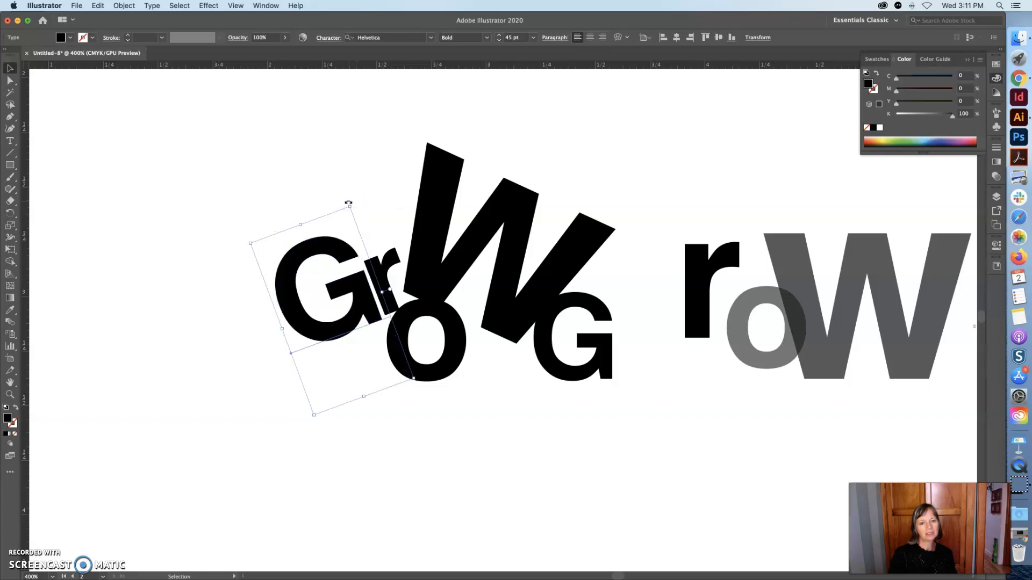
left_click_drag(338, 324, 342, 333)
left_click(237, 212)
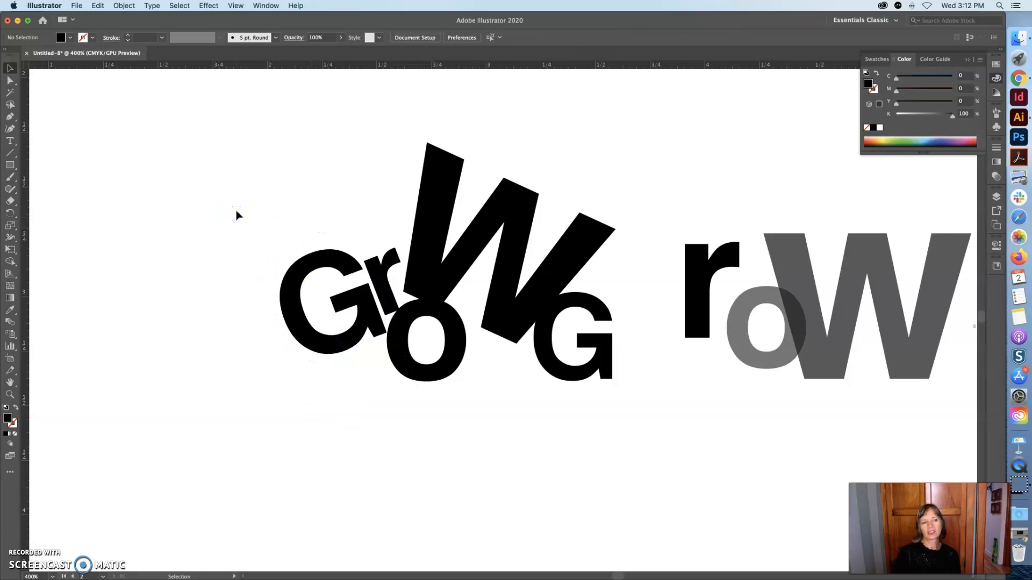
Adjust the tilted W's rotation and shift it slightly so it sits between the r and the G.
left_click_drag(426, 212, 430, 220)
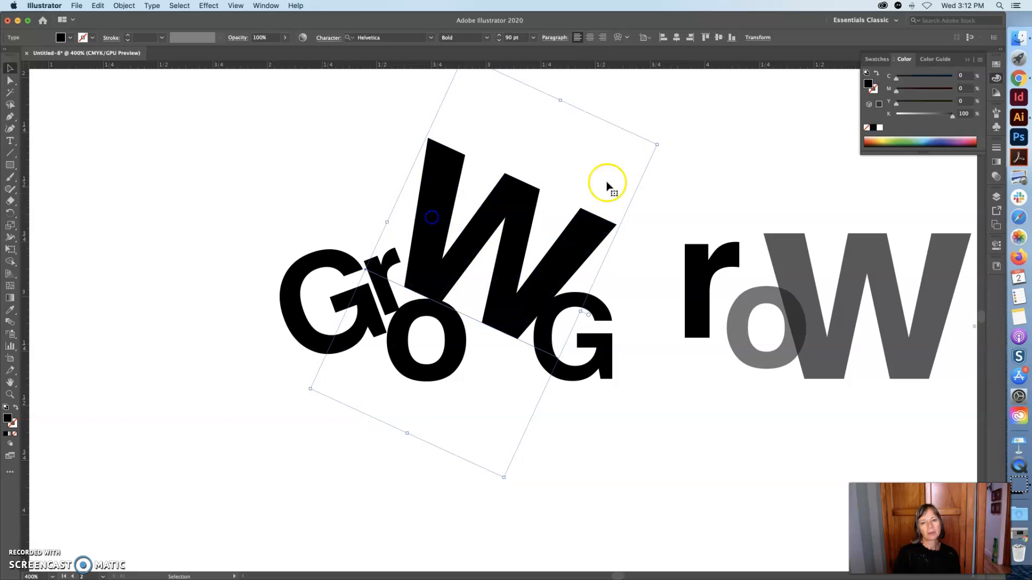
mouse_move(663, 141)
left_mouse_down()
mouse_move(672, 188)
mouse_move(659, 156)
left_mouse_up()
left_click_drag(502, 212, 493, 210)
left_click_drag(655, 152, 652, 151)
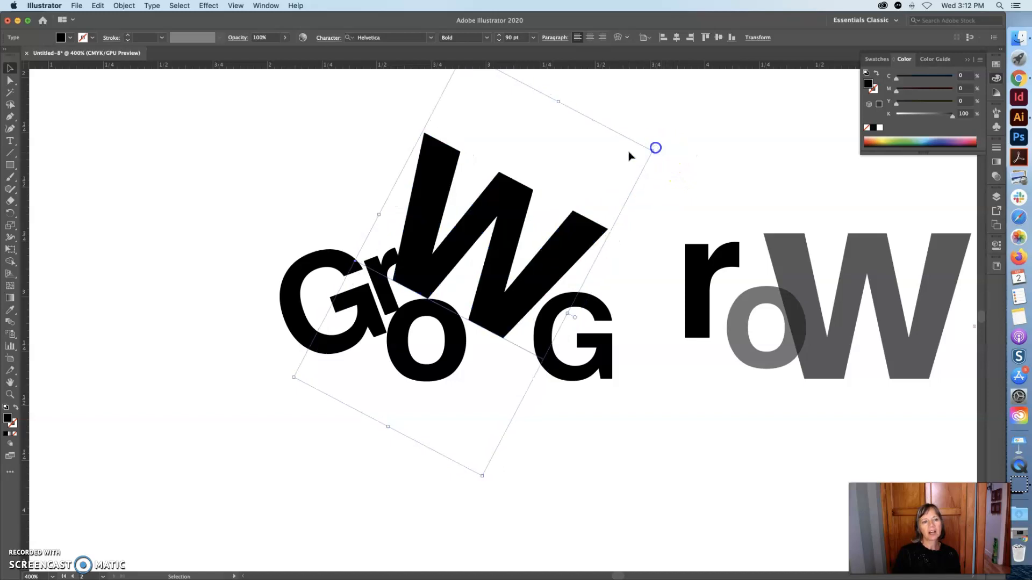
left_click(9, 72)
mouse_move(422, 226)
left_mouse_down()
mouse_move(421, 237)
mouse_move(433, 235)
left_mouse_up()
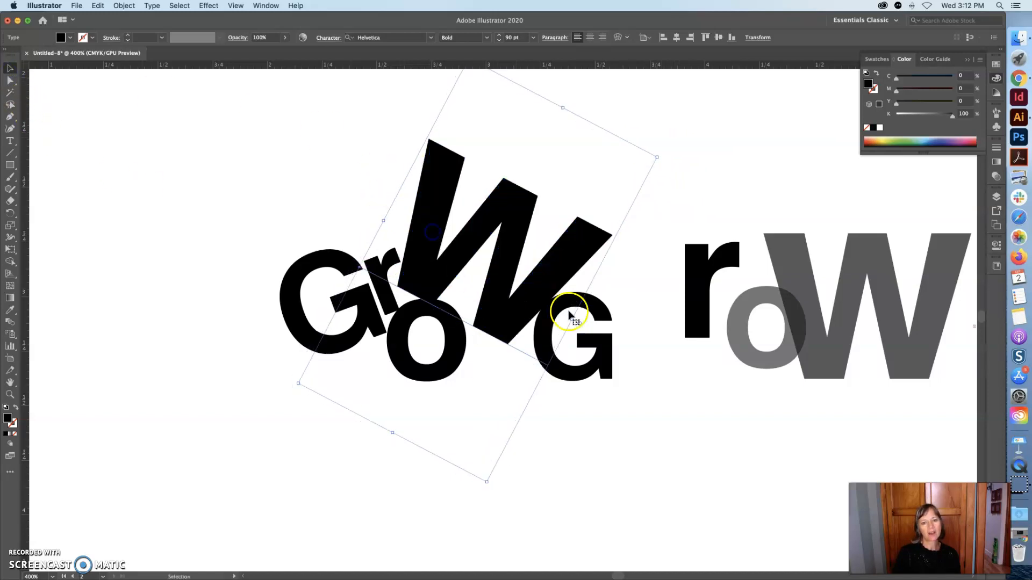
Rotate the second G slightly and move it lower and to the right of the W.
left_click(607, 311)
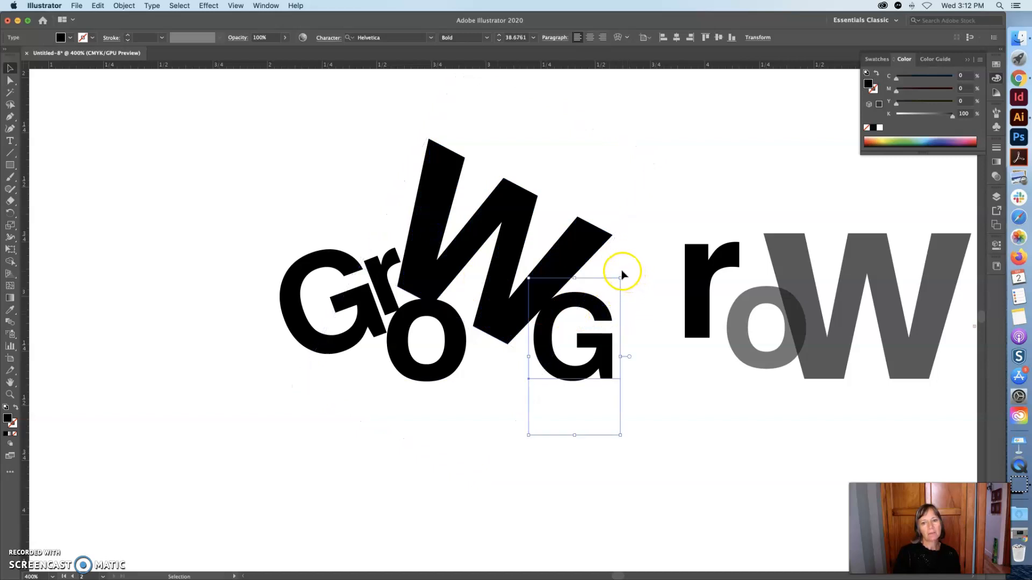
mouse_move(620, 274)
left_mouse_down()
mouse_move(636, 283)
mouse_move(609, 311)
mouse_move(631, 287)
mouse_move(613, 269)
left_mouse_up()
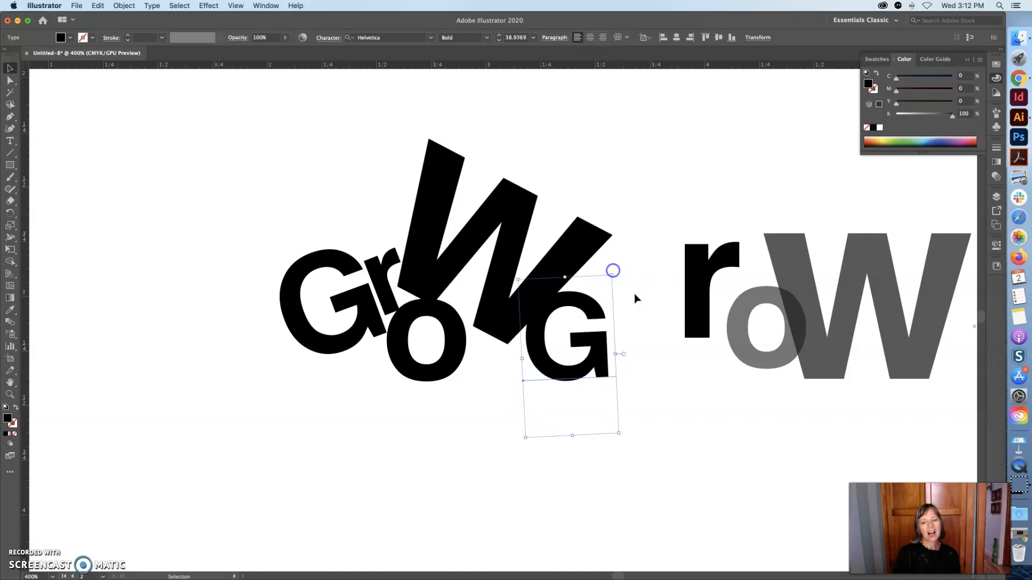
left_click_drag(604, 348, 620, 365)
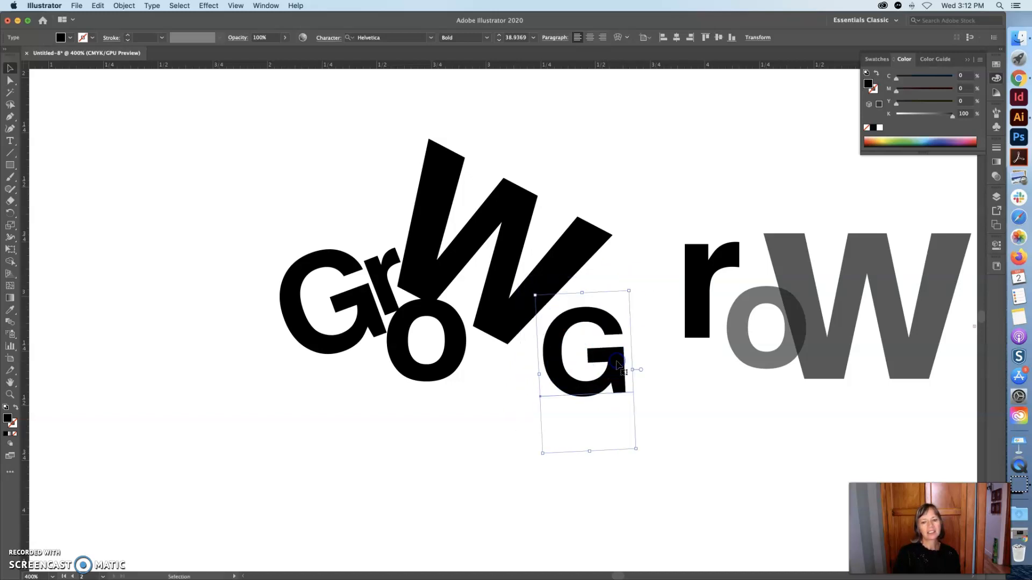
left_click(995, 179)
left_click(975, 159)
left_click_drag(954, 171, 953, 172)
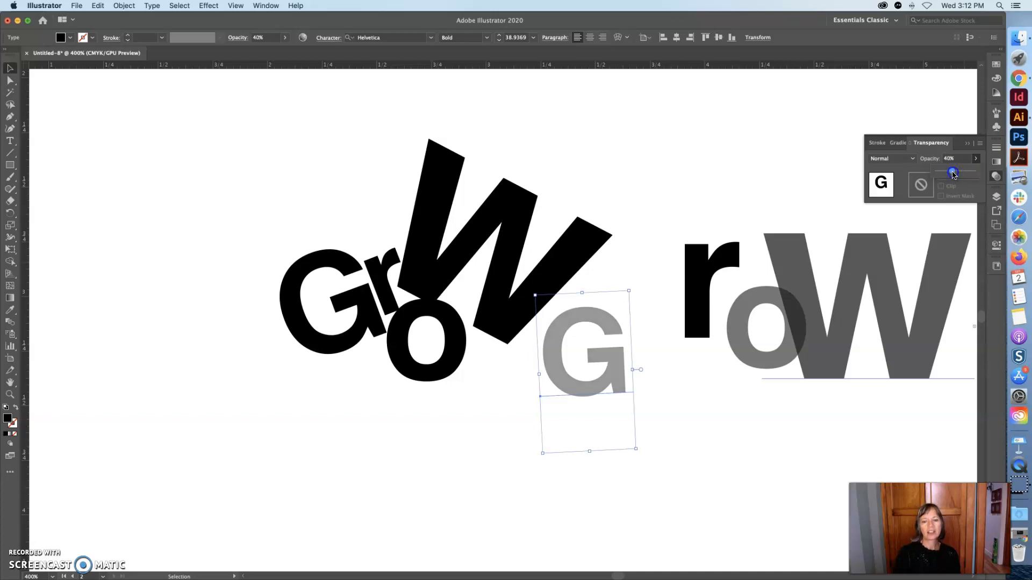
left_click_drag(979, 175, 979, 175)
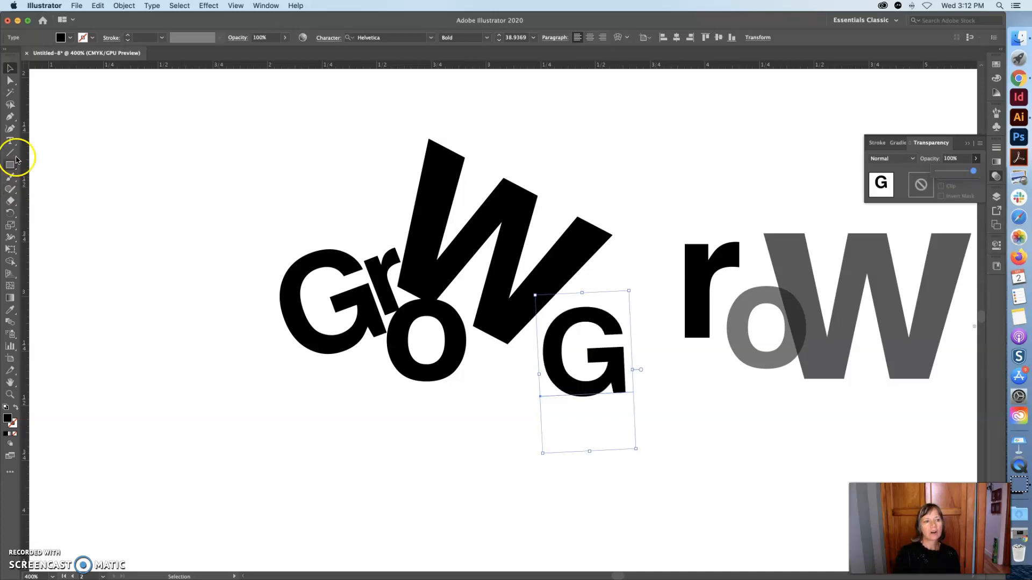
Select the o of the first Grow as text and lower its opacity to 43%.
left_click(9, 140)
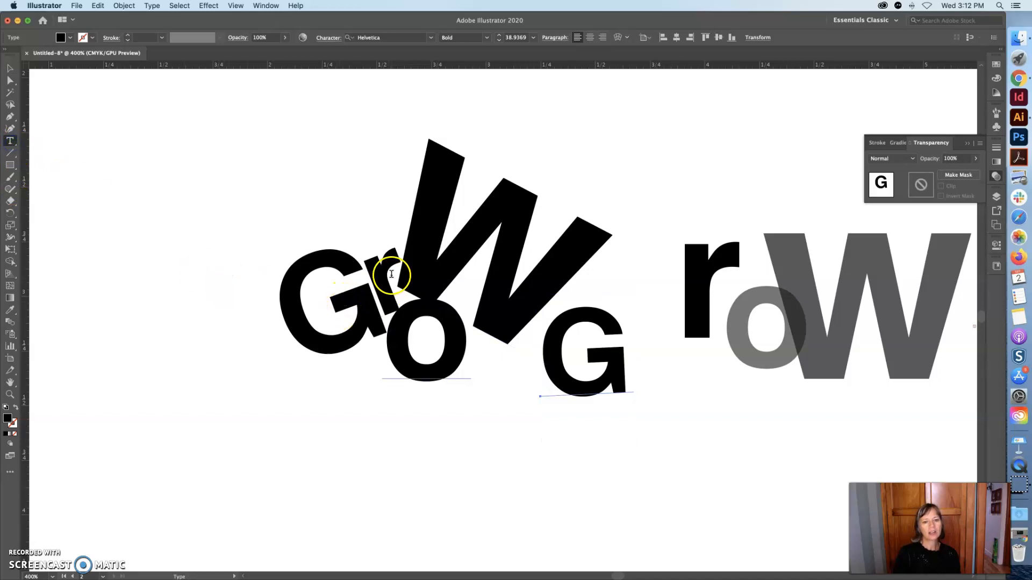
left_click_drag(401, 260, 519, 310)
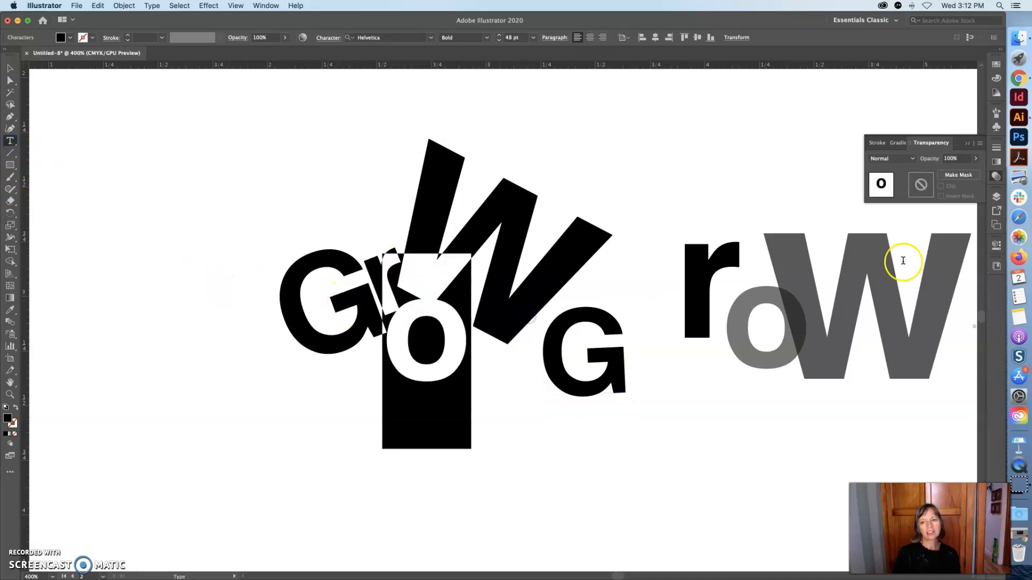
left_click(976, 159)
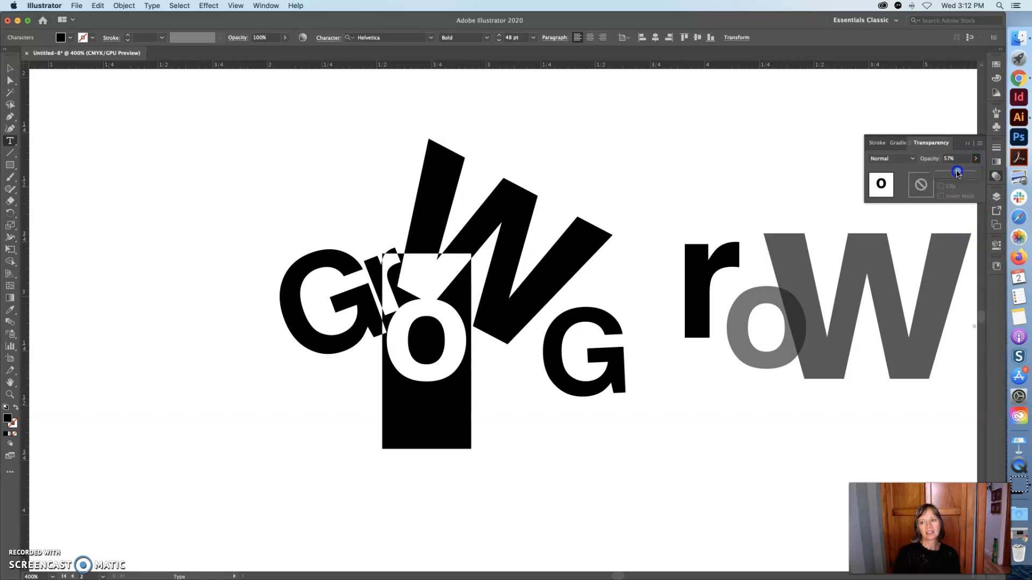
left_click_drag(957, 172, 953, 171)
left_click(9, 68)
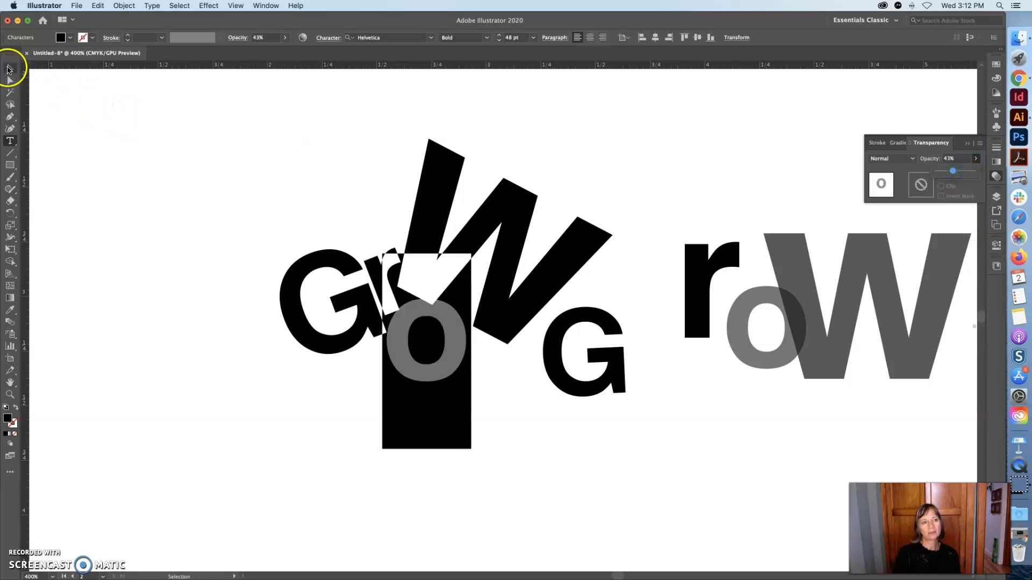
Move the faded o to the right so it sits beneath the tilted W.
left_click(141, 177)
left_click(562, 359)
left_click_drag(402, 359, 437, 342)
left_click(432, 438)
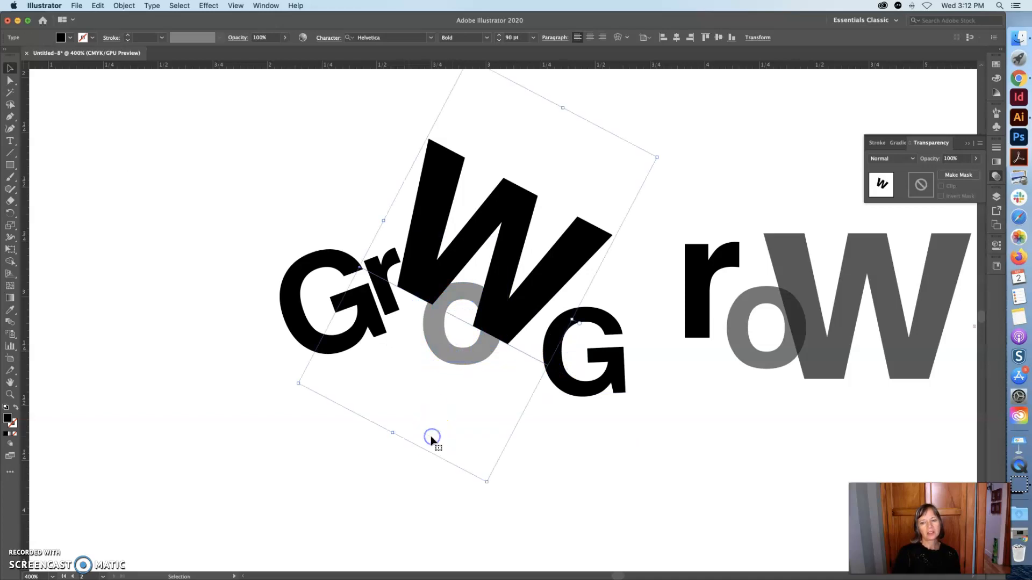
left_click(626, 453)
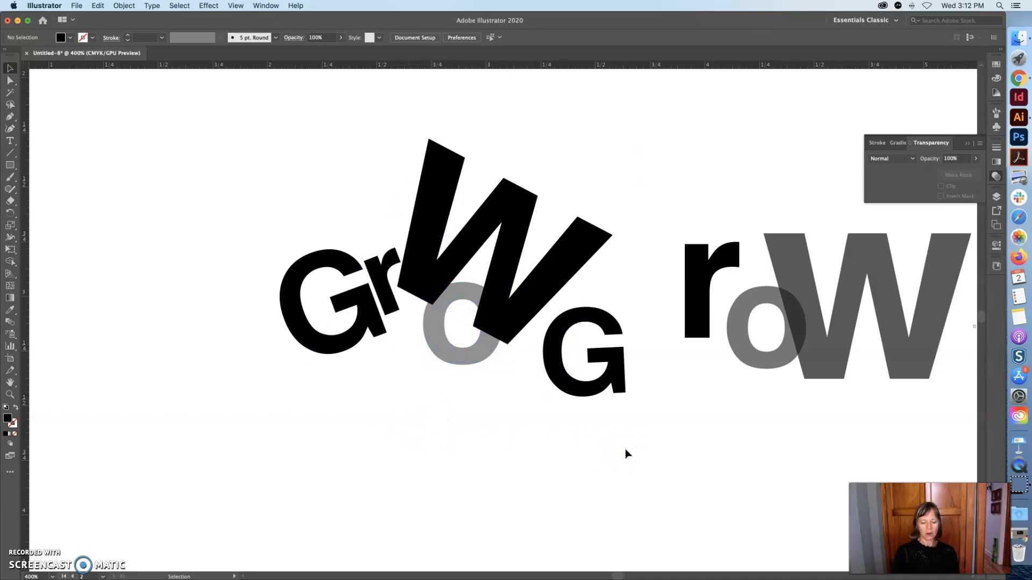
Select all the lettering and scale it up to fill the artboard, then reposition it.
key("super+space")
left_click(656, 392, "alt+super")
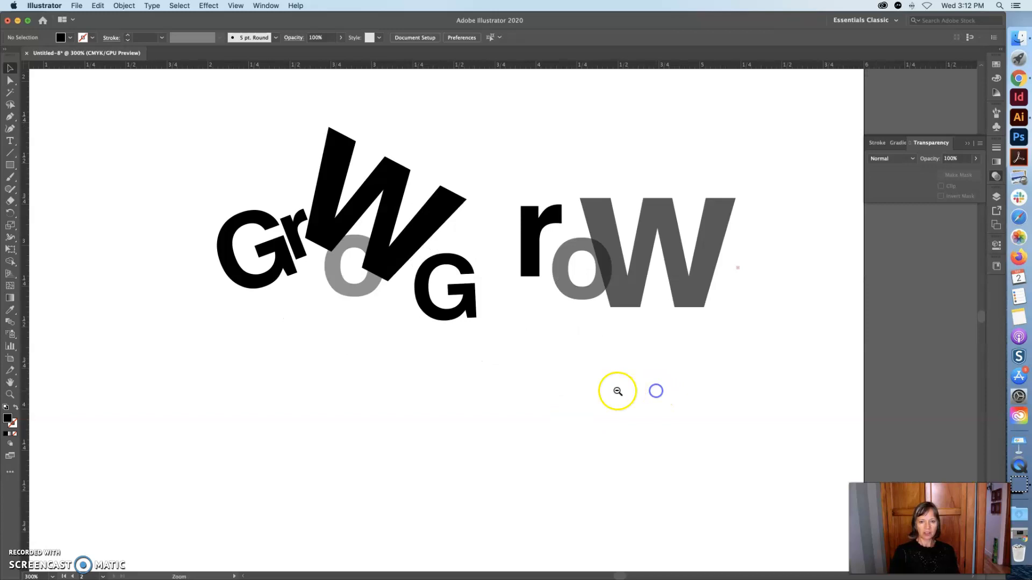
left_click(583, 384, "alt+super")
left_click(495, 376, "alt+super")
left_click(468, 370, "alt+super")
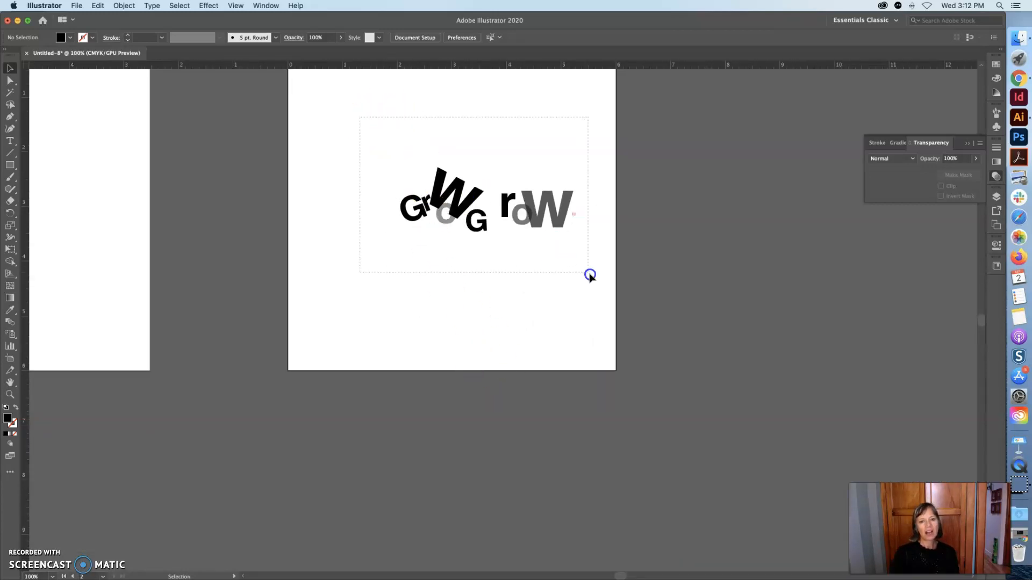
left_click_drag(594, 278, 594, 278)
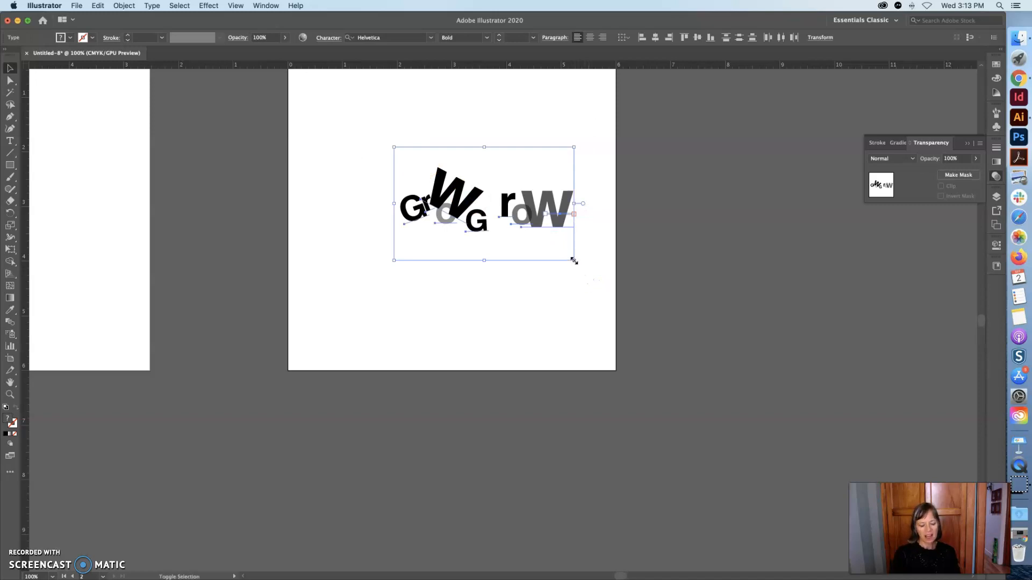
left_click_drag(574, 260, 671, 473)
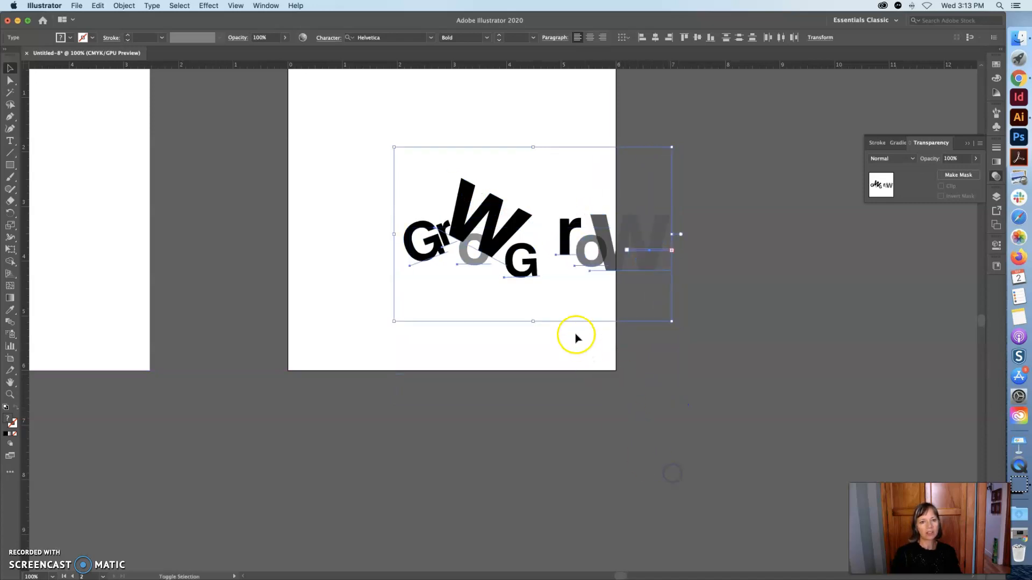
left_click_drag(396, 147, 273, 86)
left_click_drag(594, 201, 563, 200)
left_click(729, 192)
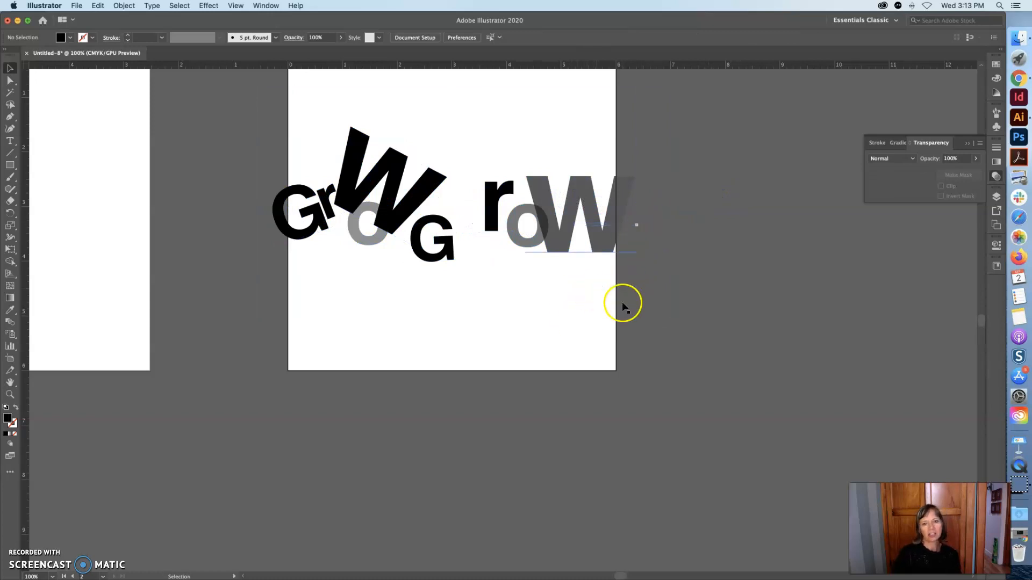
Draw a tall rectangle along the artboard's left edge and sample a fill for it with the Eyedropper.
scroll(624, 308, "up", 5)
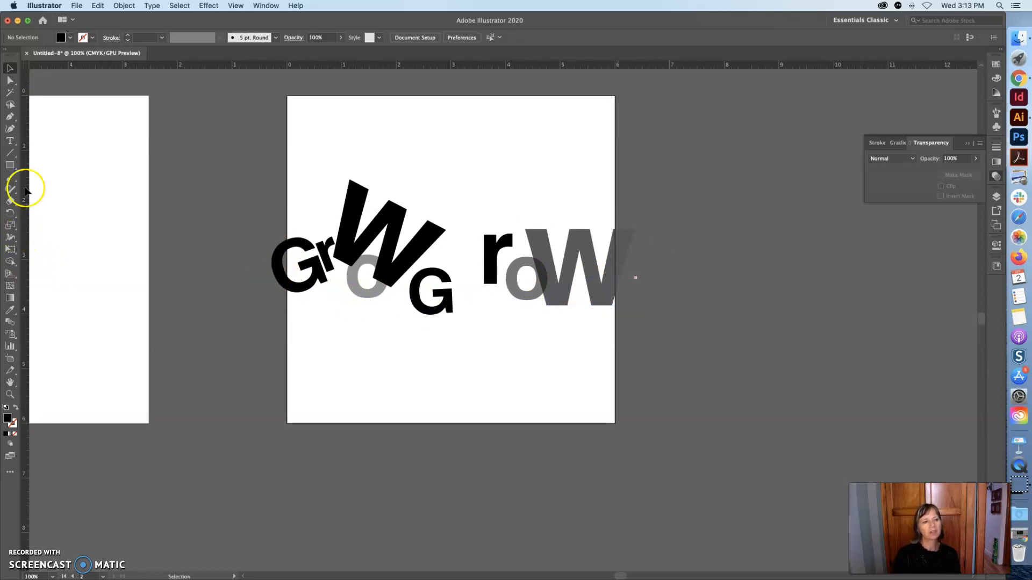
left_click(10, 165)
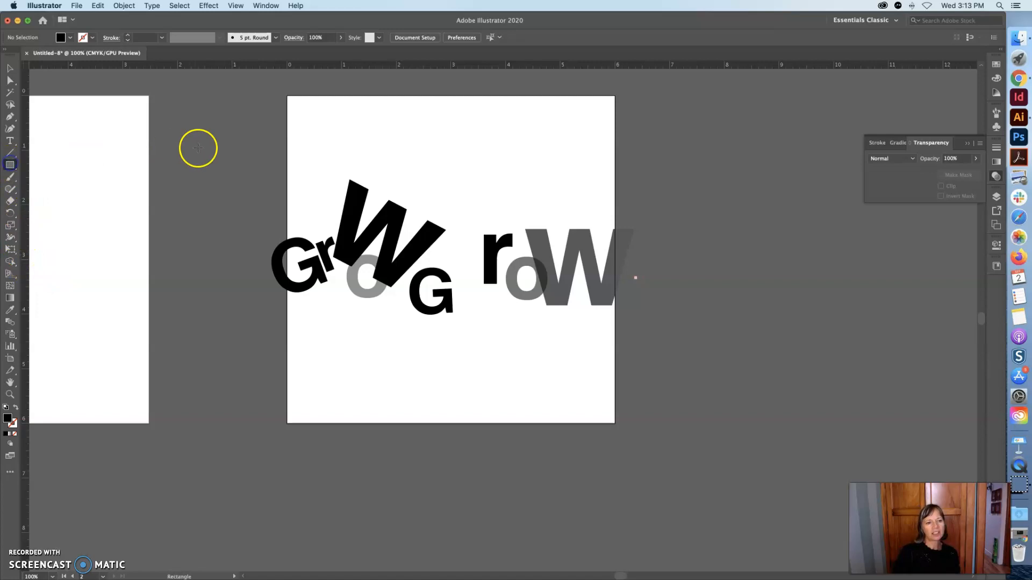
left_click_drag(229, 159, 287, 424)
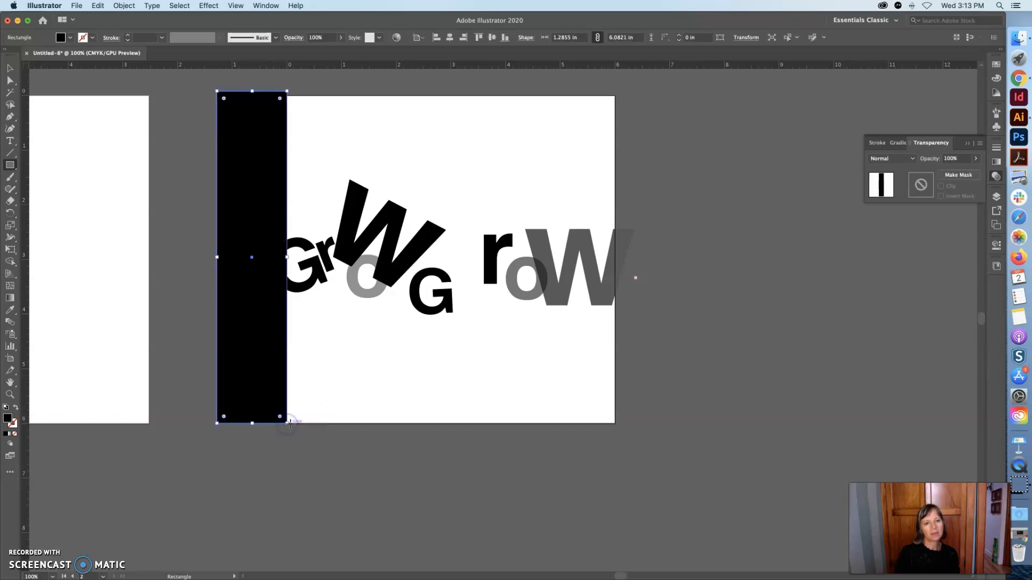
left_click(10, 311)
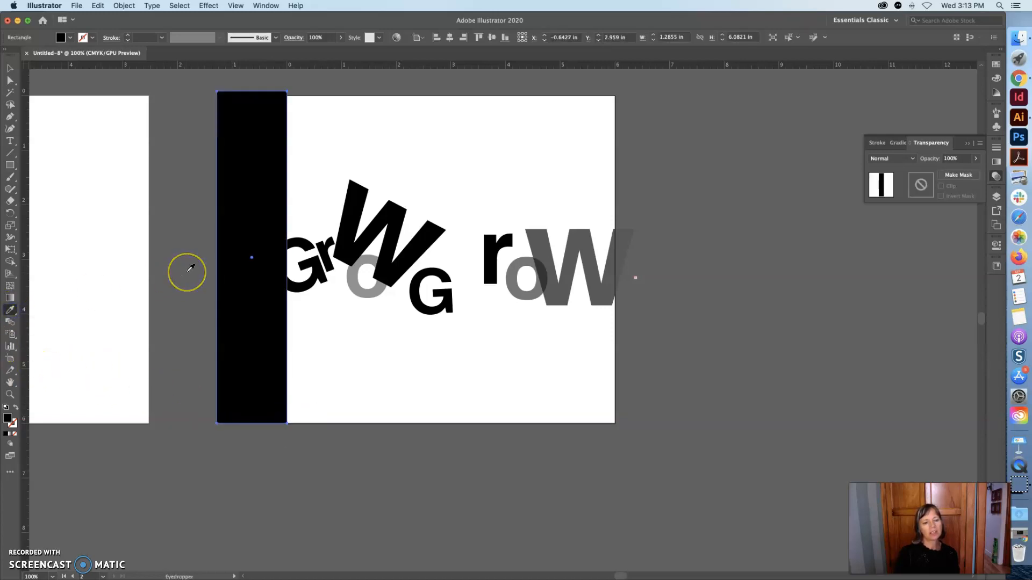
left_click(188, 271)
Move the rectangle across to the artboard's right edge and deselect it.
left_click(11, 69)
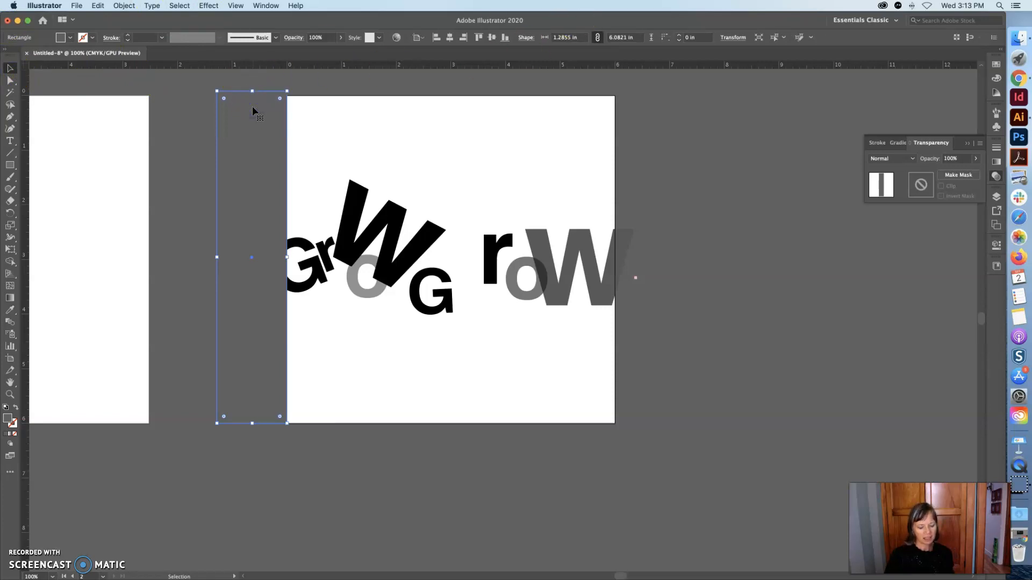
left_click_drag(285, 119, 643, 113)
left_click(733, 130)
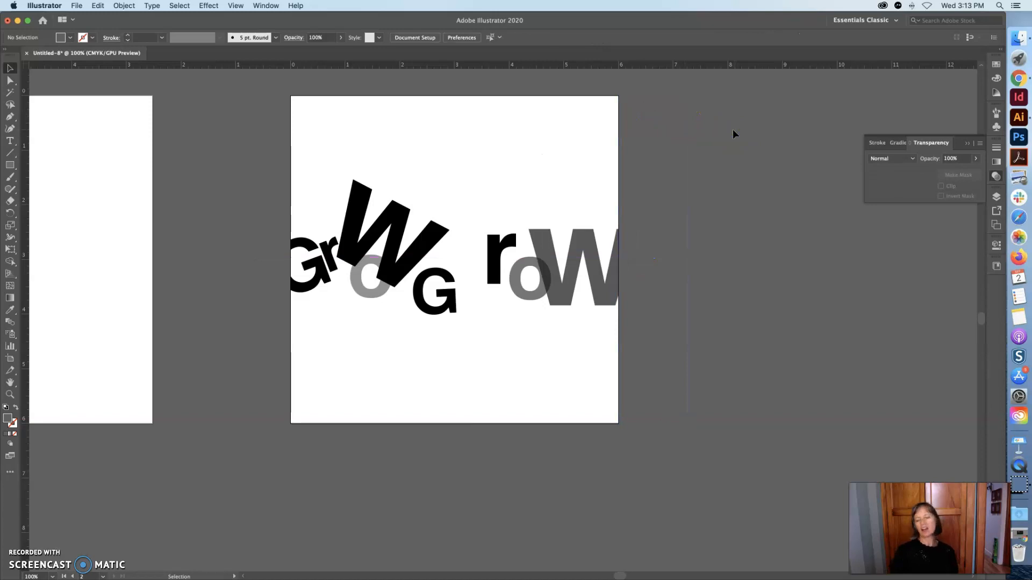
Move the first G, r, o and the tilted W upward so the first Grow runs diagonally from the artboard's top-left.
mouse_move(580, 231)
left_mouse_down()
mouse_move(596, 246)
mouse_move(601, 228)
left_mouse_up()
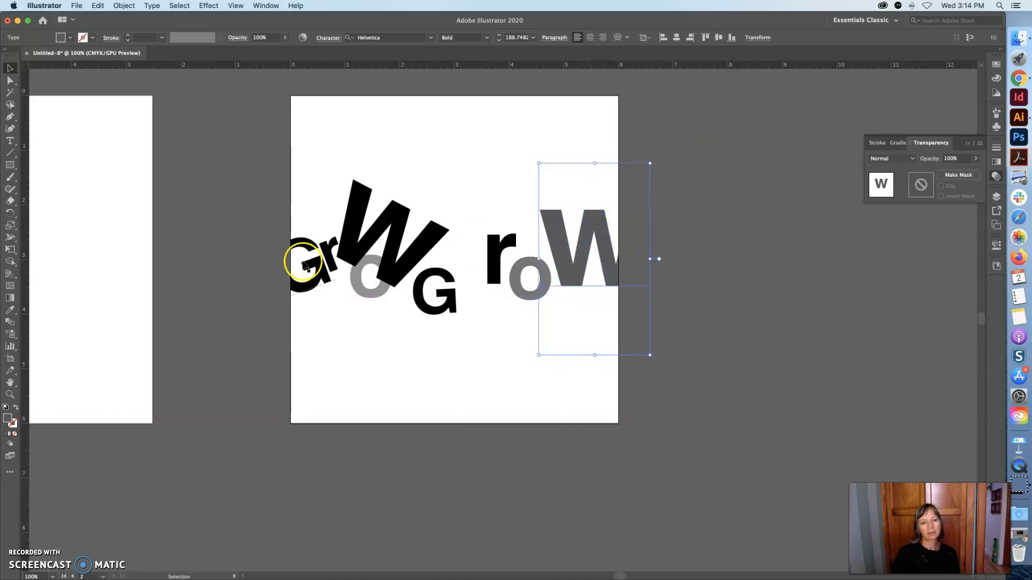
left_click_drag(302, 245, 325, 173)
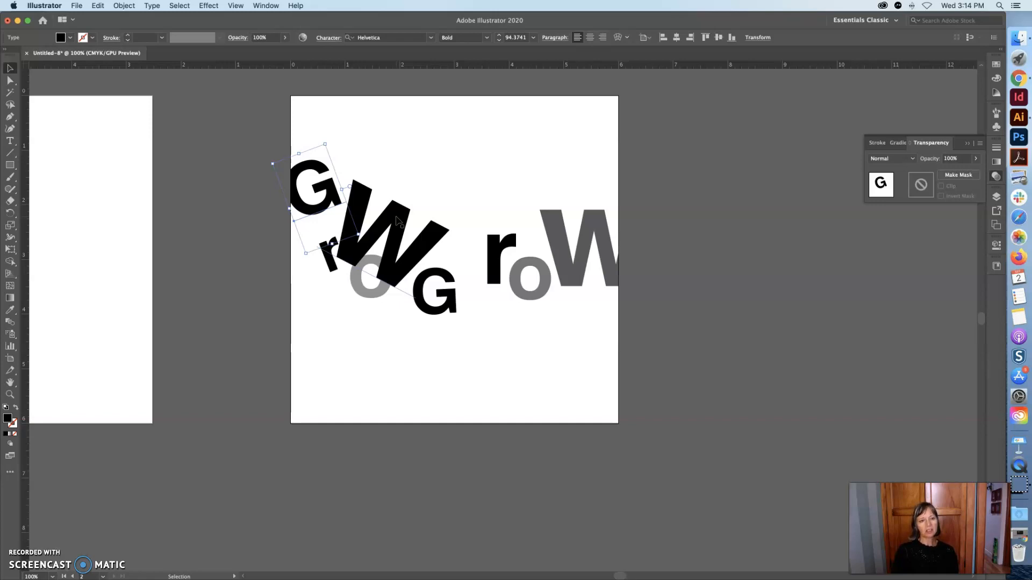
left_click_drag(395, 220, 481, 183)
left_click_drag(368, 293, 381, 199)
left_click_drag(332, 258, 346, 177)
left_click_drag(441, 198, 402, 208)
left_click(468, 318)
left_click_drag(433, 307, 458, 301)
left_click(464, 319)
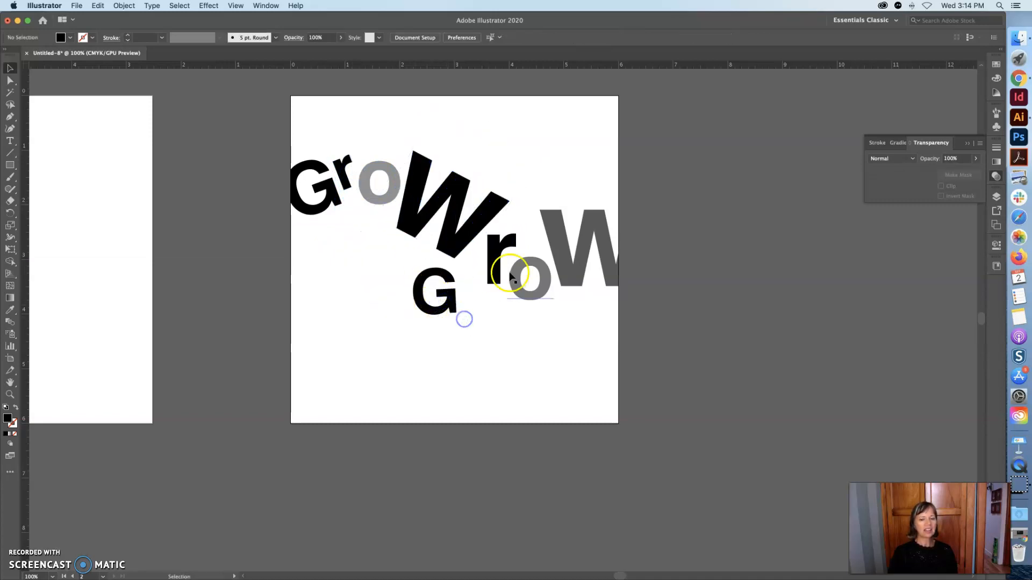
Move the second G, r, o and gray W down toward the artboard's lower right.
left_click_drag(580, 254, 594, 314)
mouse_move(530, 279)
left_mouse_down()
mouse_move(548, 280)
mouse_move(521, 274)
left_mouse_up()
left_click_drag(452, 295, 539, 294)
left_click(438, 302)
left_click_drag(466, 212, 447, 218)
mouse_move(604, 297)
left_mouse_down()
mouse_move(613, 295)
mouse_move(590, 303)
left_mouse_up()
left_click(606, 194)
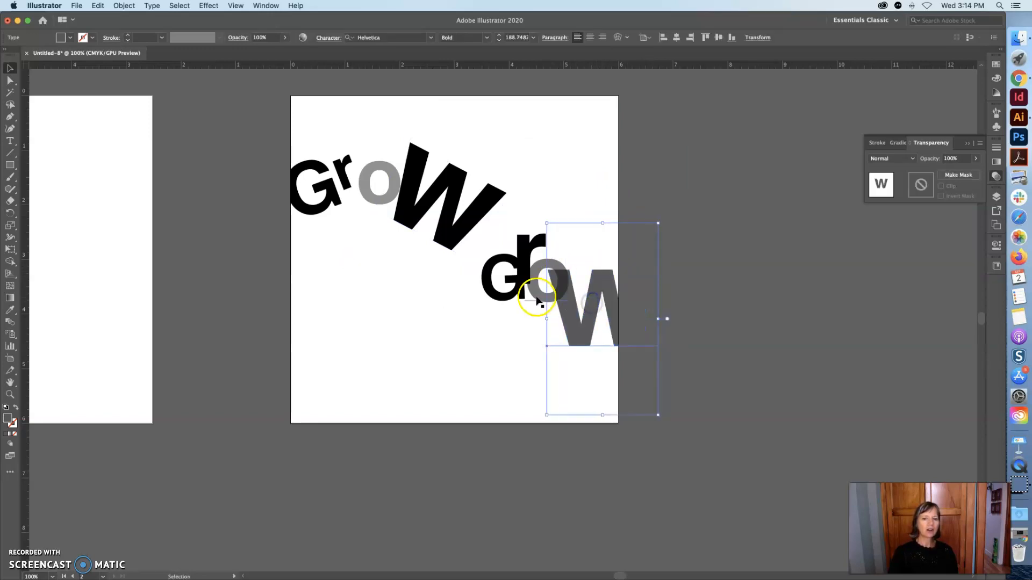
Tighten the second Grow so its G, r and o overlap, and nudge the first o slightly.
left_click_drag(538, 278, 483, 291)
mouse_move(524, 248)
left_mouse_down()
mouse_move(537, 238)
mouse_move(516, 235)
left_mouse_up()
left_click(582, 222)
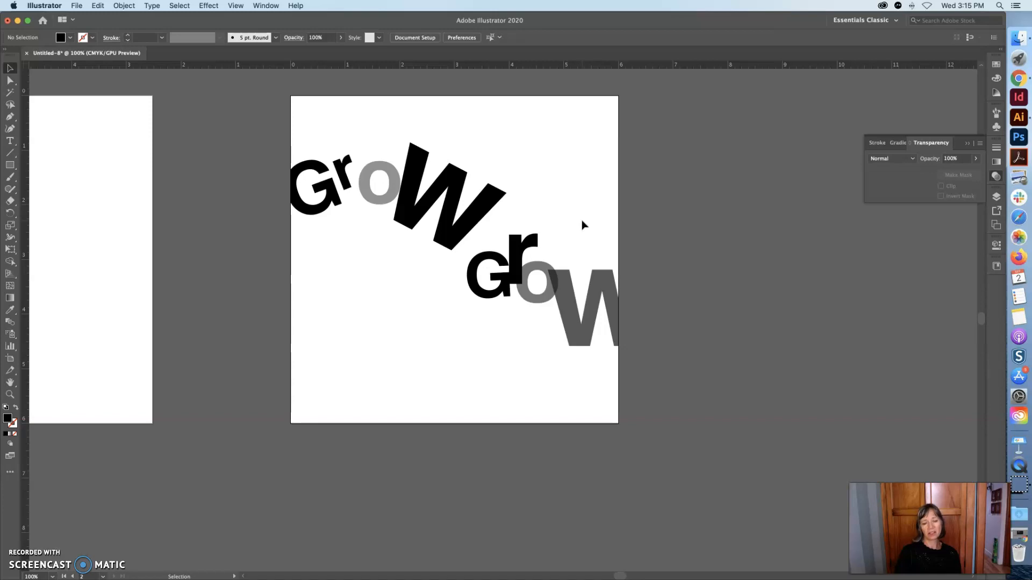
left_click_drag(515, 242, 540, 254)
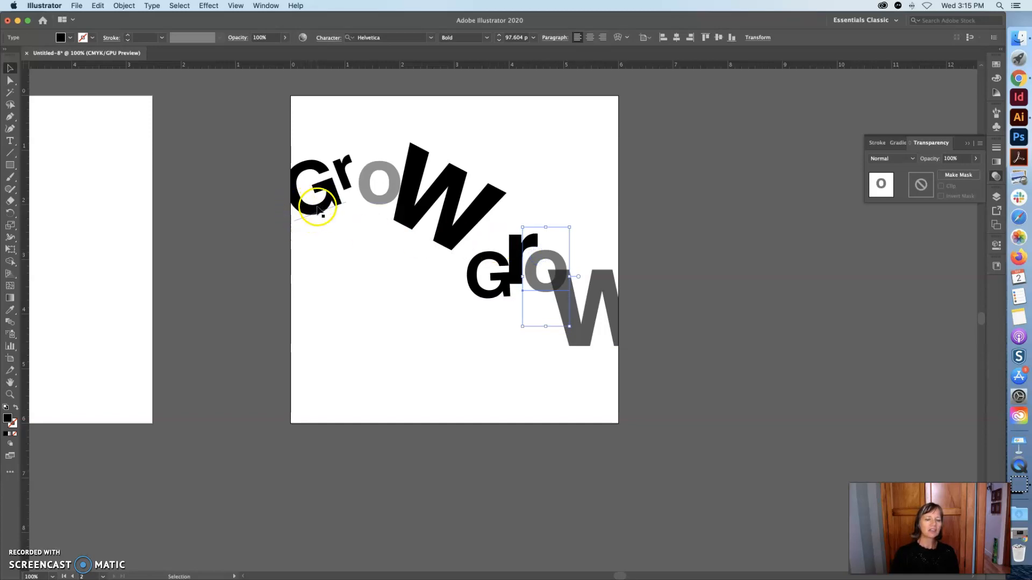
mouse_move(346, 182)
left_mouse_down()
mouse_move(379, 188)
mouse_move(350, 192)
mouse_move(352, 204)
mouse_move(352, 177)
mouse_move(352, 193)
left_mouse_up()
left_click(370, 254)
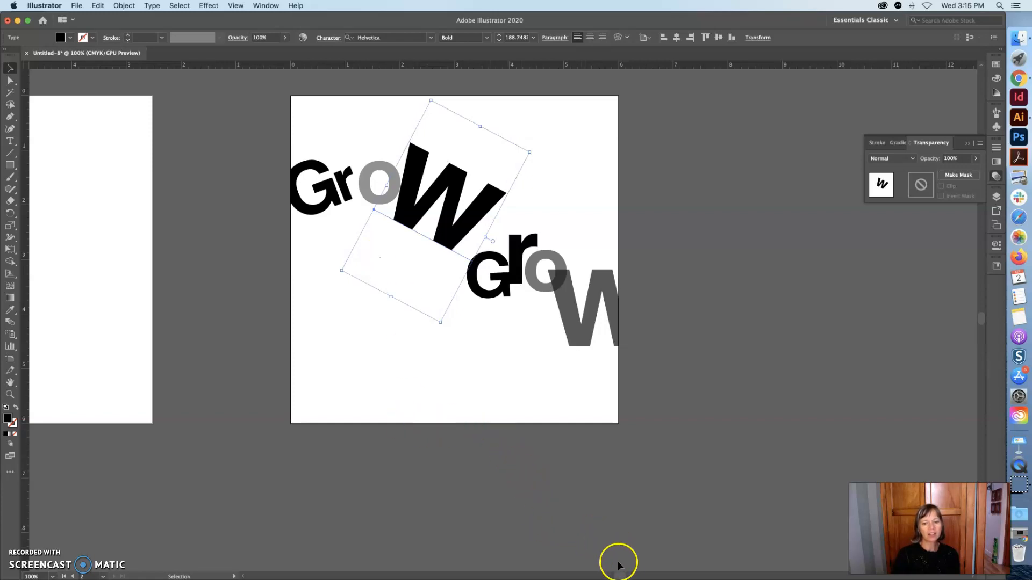
left_click_drag(619, 576, 608, 577)
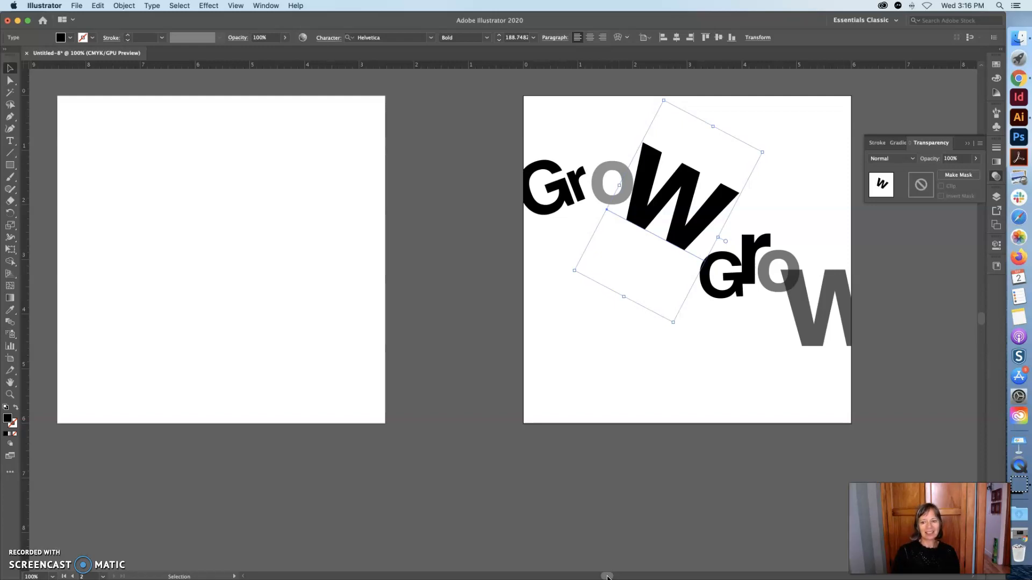
left_click(289, 556)
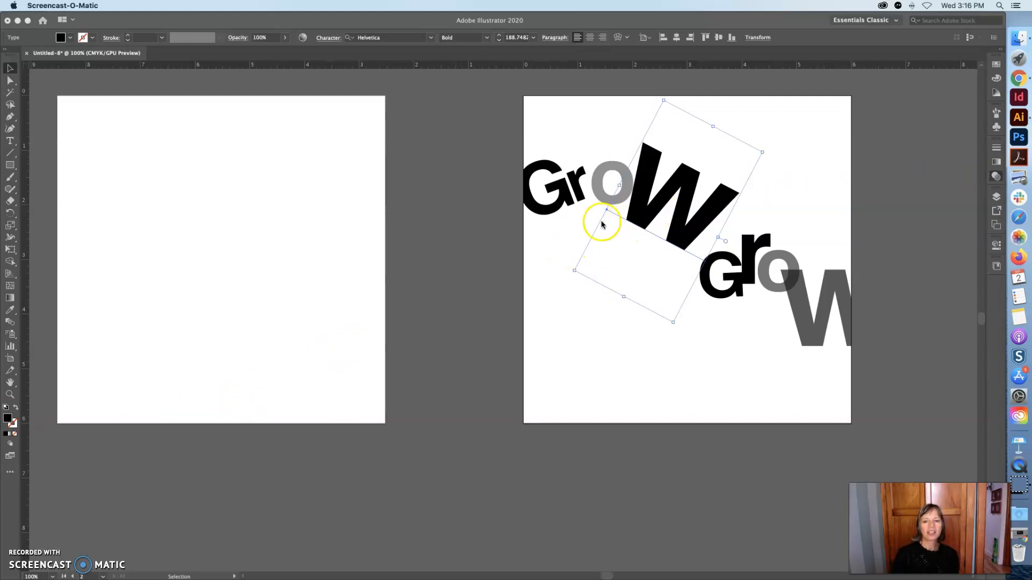
left_click(120, 28)
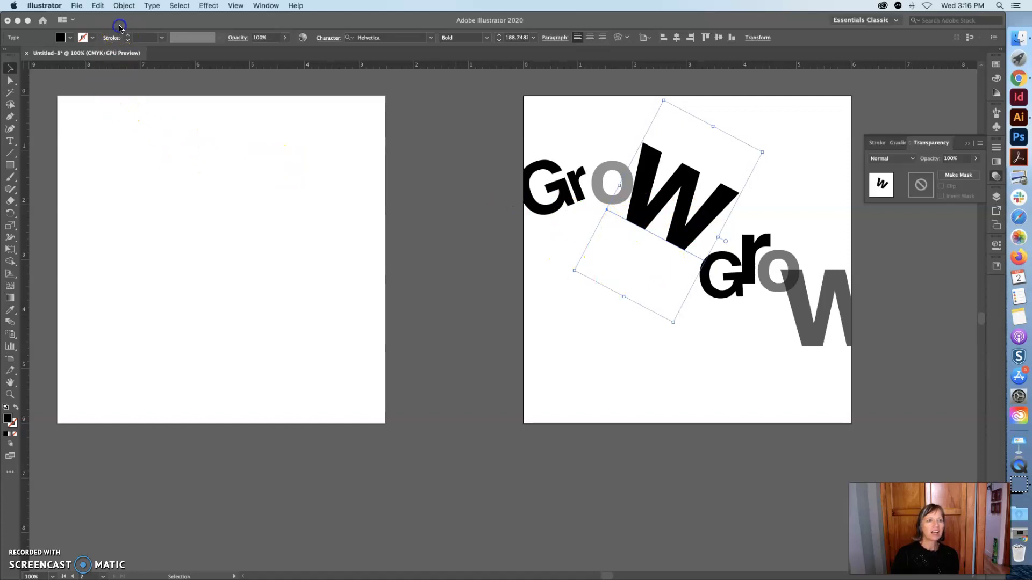
Start saving the document and choose to save it on the computer rather than to cloud documents.
left_click(77, 6)
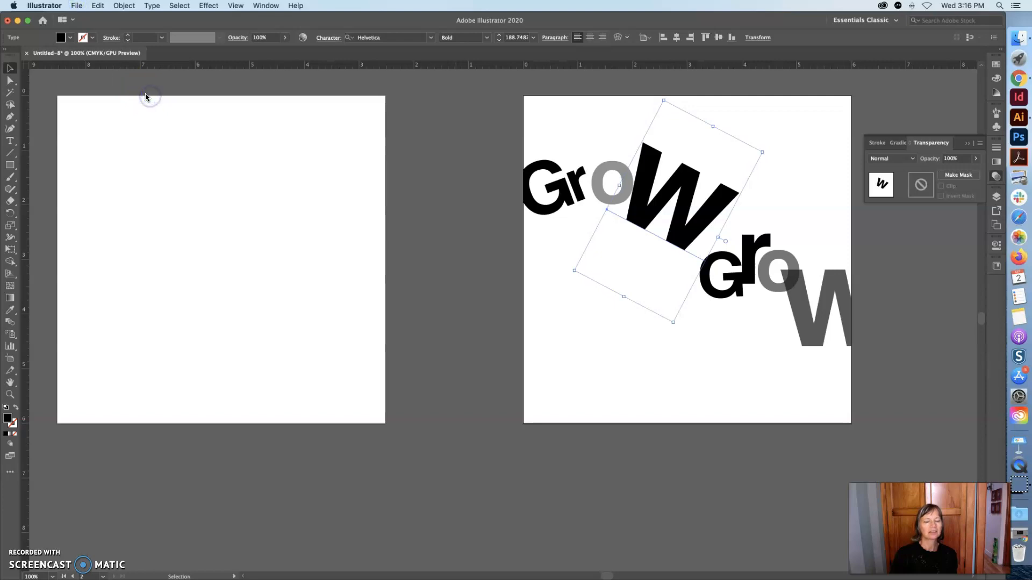
left_click(77, 6)
left_click(77, 7)
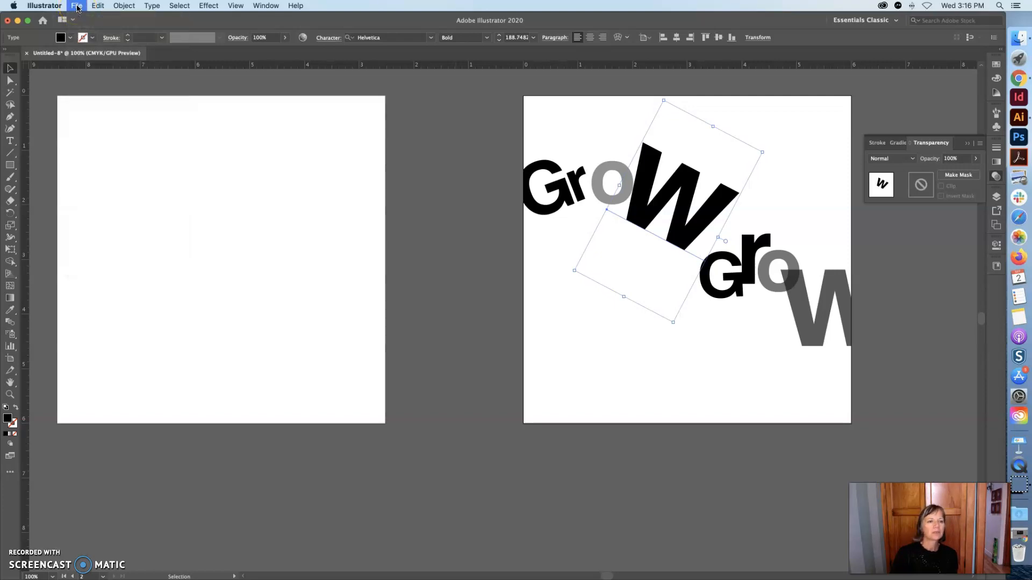
left_click(77, 7)
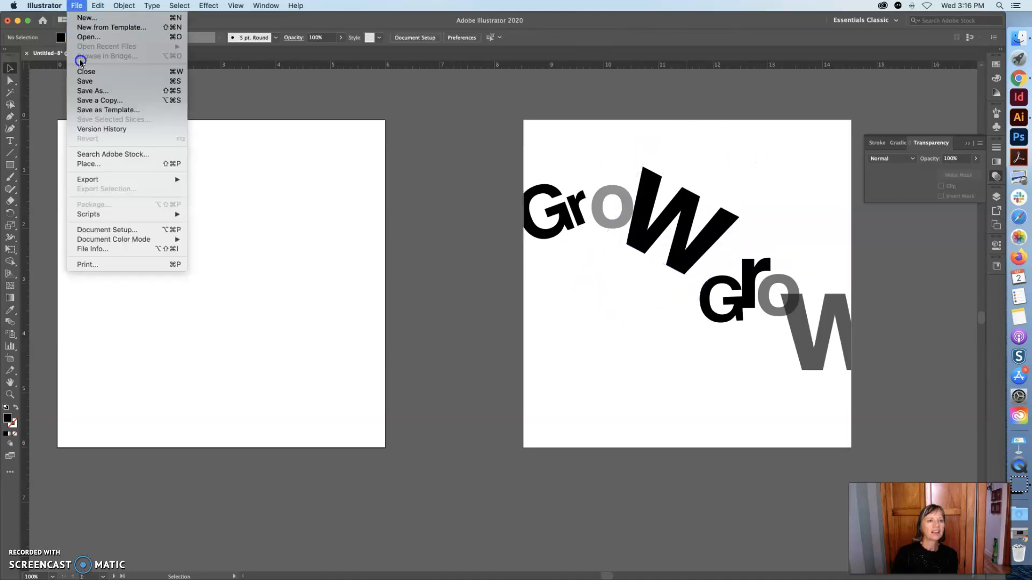
left_click(82, 81)
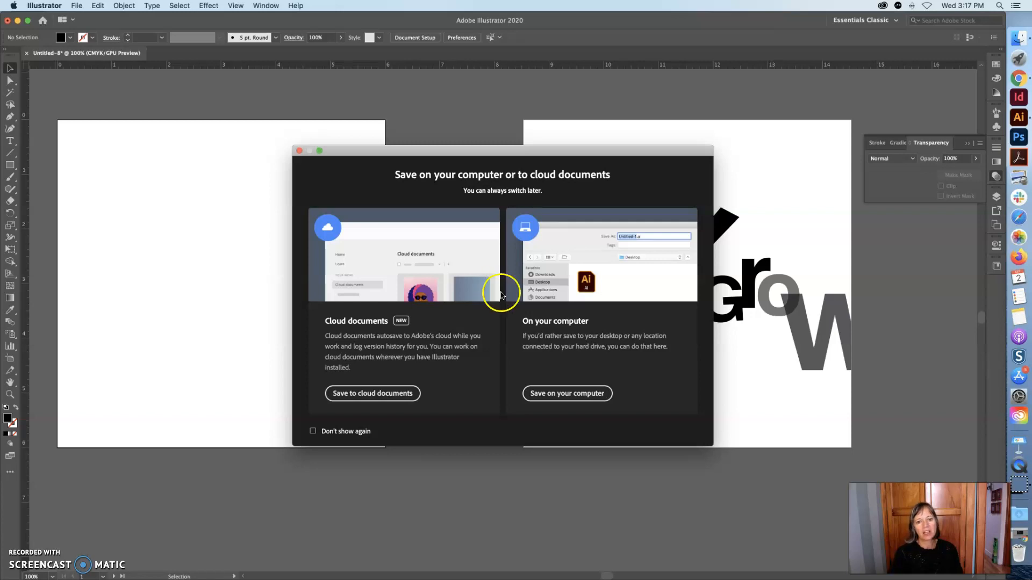
left_click(573, 396)
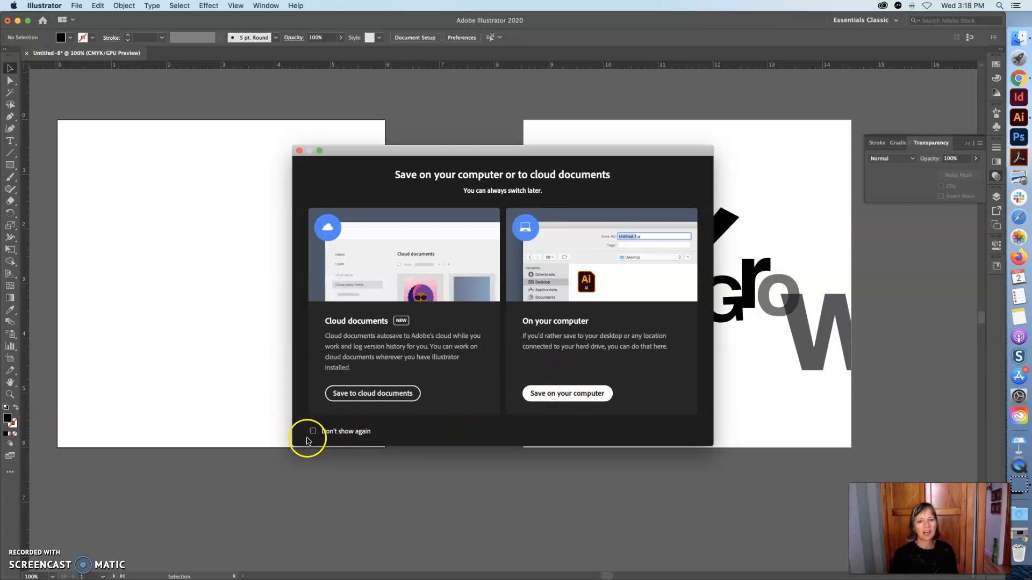
left_click(570, 394)
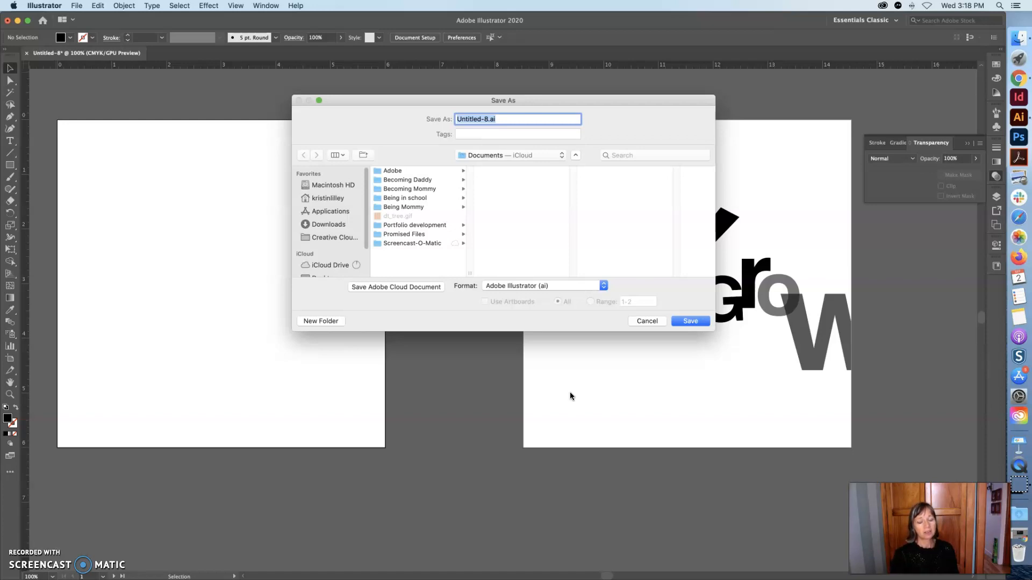
Name the file with the author's surname followed by .wk1.word.
left_click(510, 311)
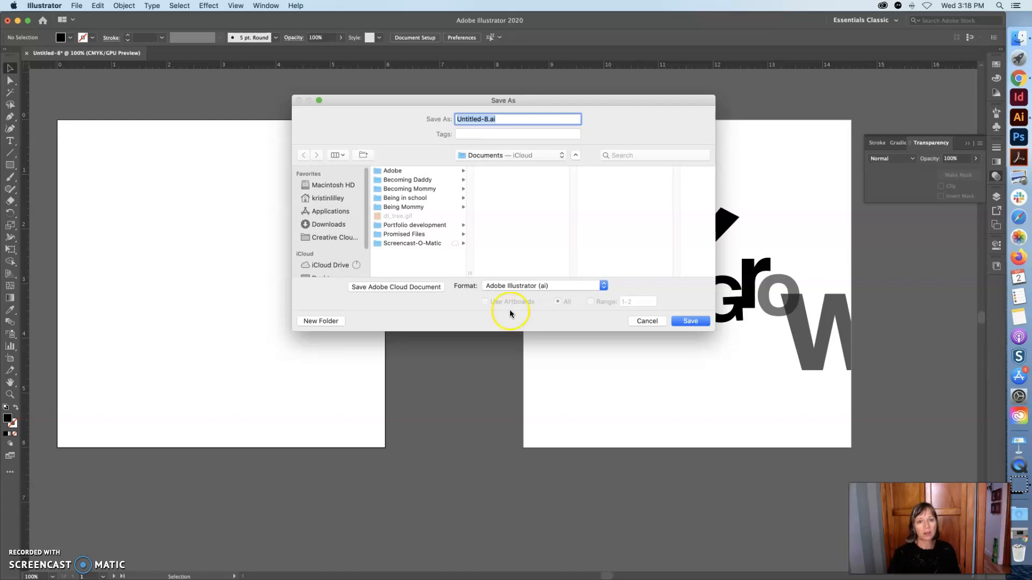
left_click_drag(489, 119, 455, 119)
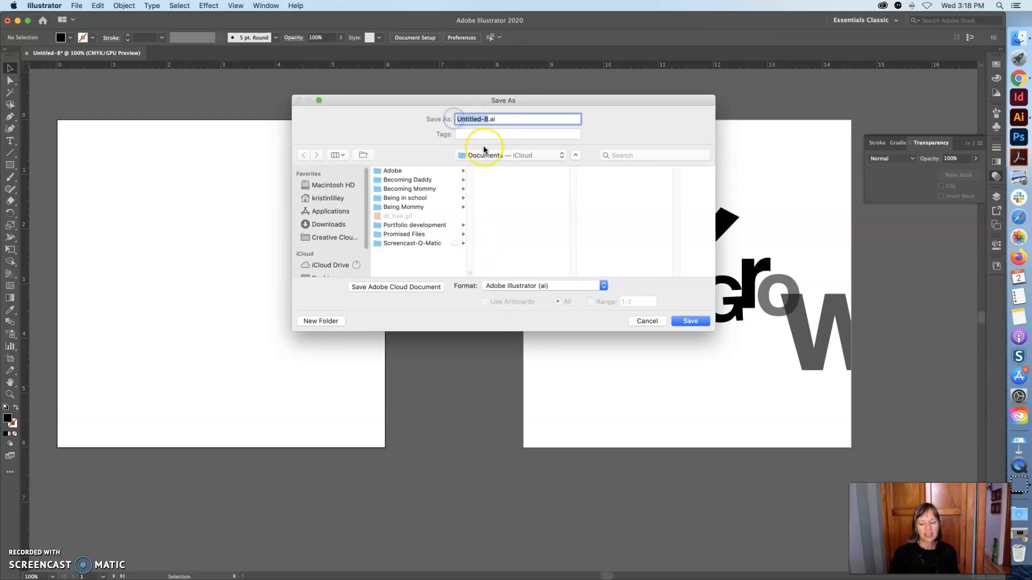
type("Lilley")
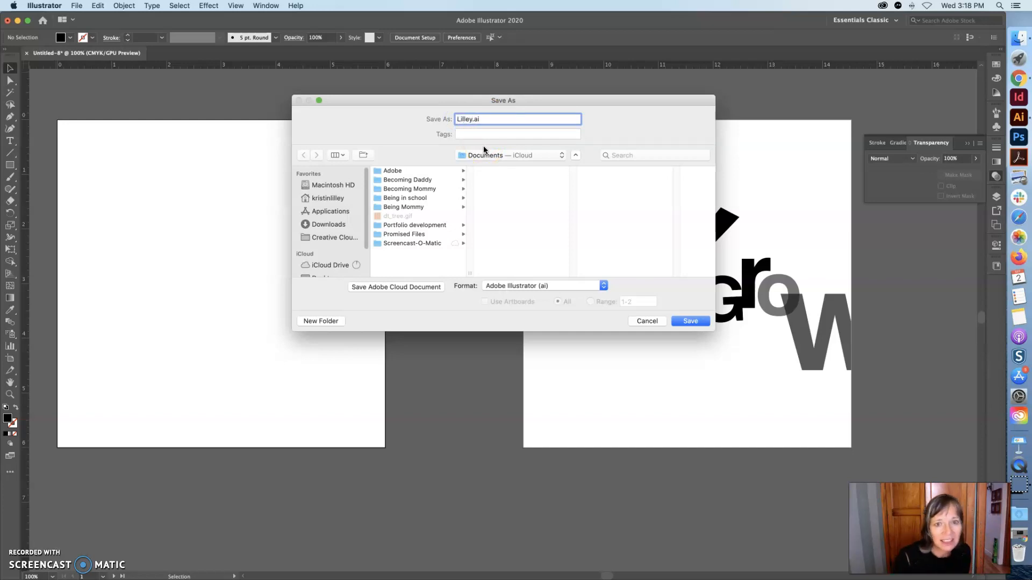
type(".w")
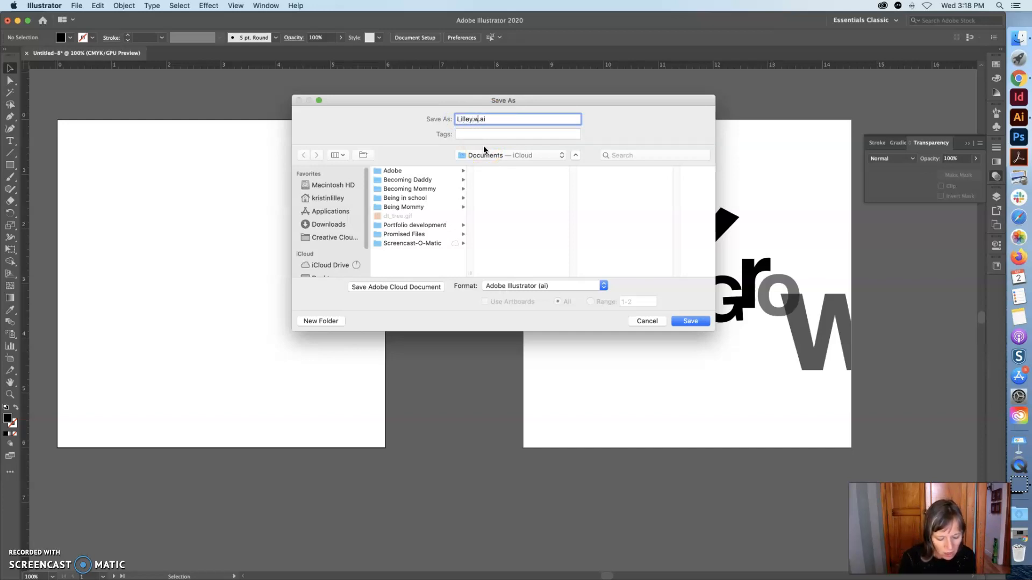
type("k1")
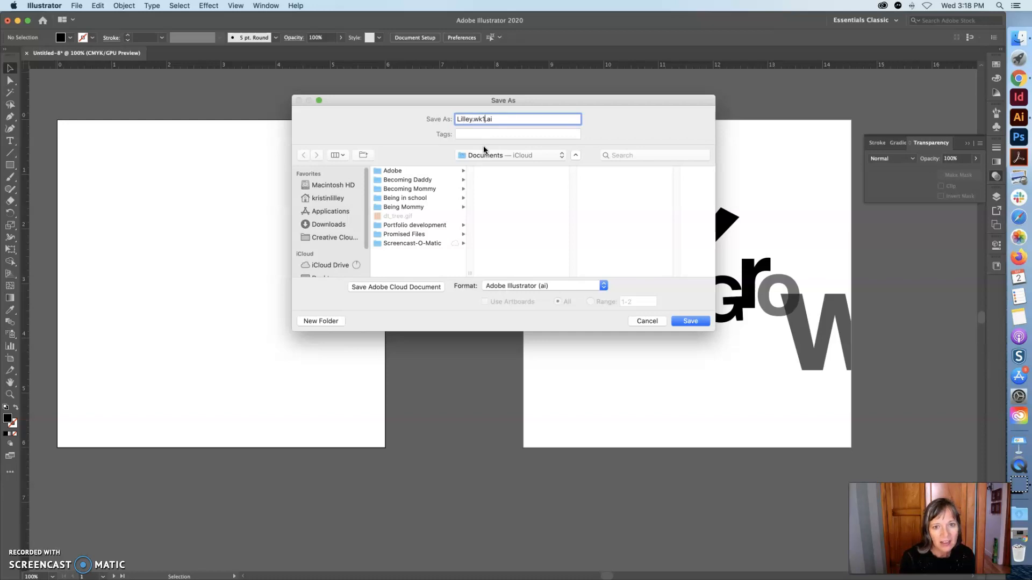
type(".eord")
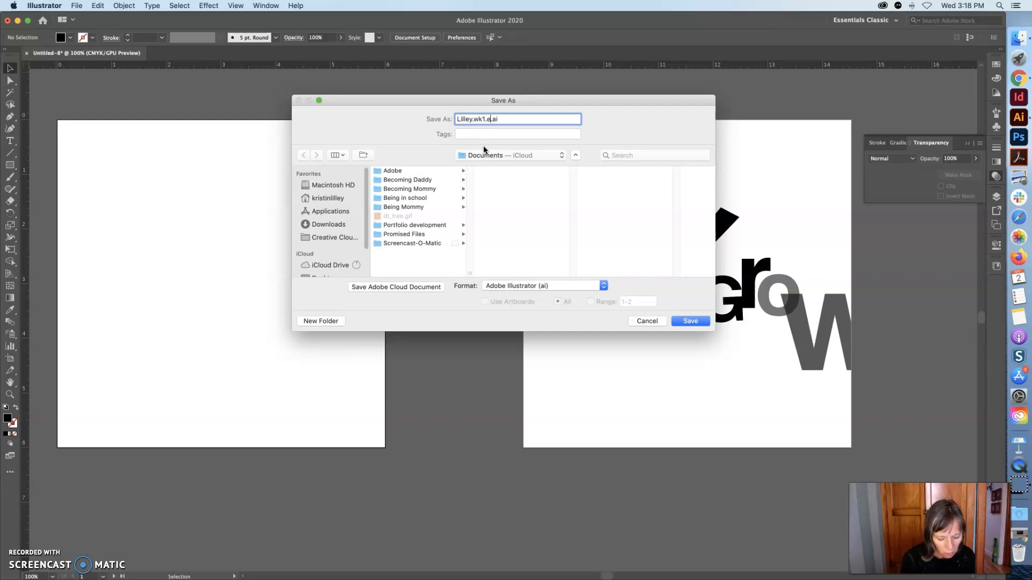
key("BackSpace")
key("BackSpace")
key("BackSpace")
key("BackSpace")
key("BackSpace")
type(".work")
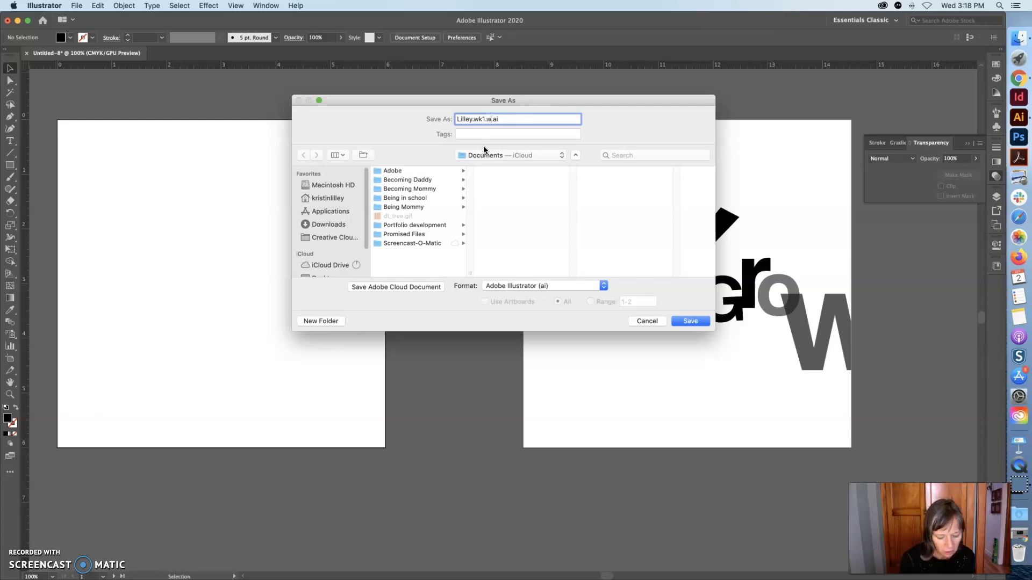
key("BackSpace")
type("f")
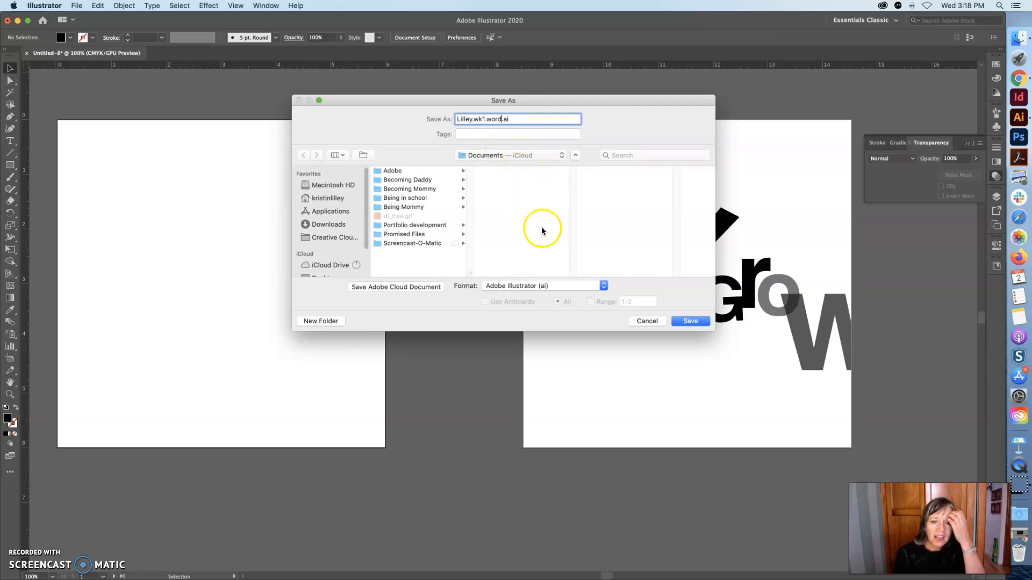
Save the file into the Lilley Teaching, FIT CD 124, Current Semester folder, accepting the default Illustrator 2020 options.
left_click(327, 197)
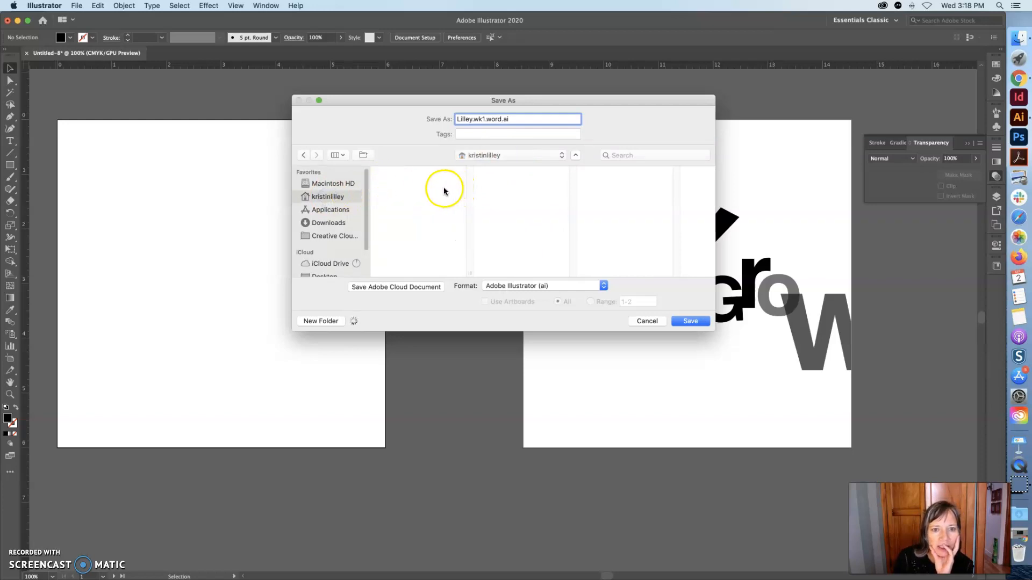
left_click(413, 190)
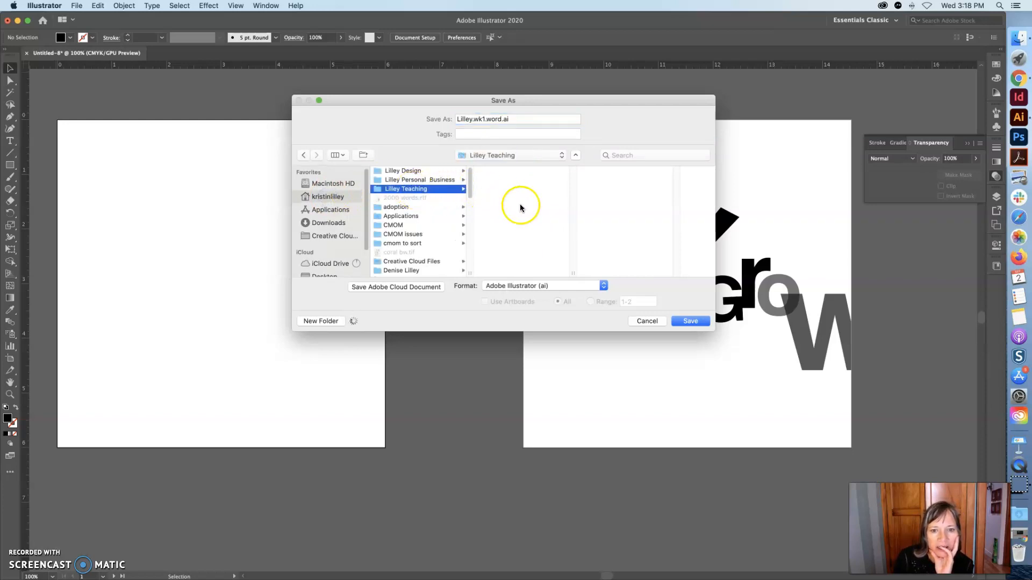
left_click_drag(570, 184, 570, 212)
left_click(514, 223)
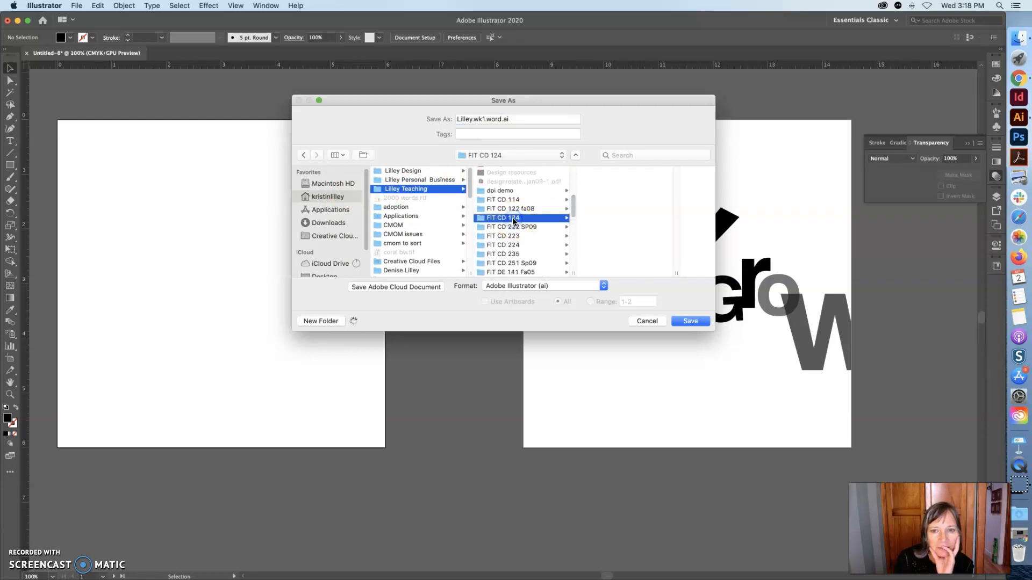
left_click(623, 171)
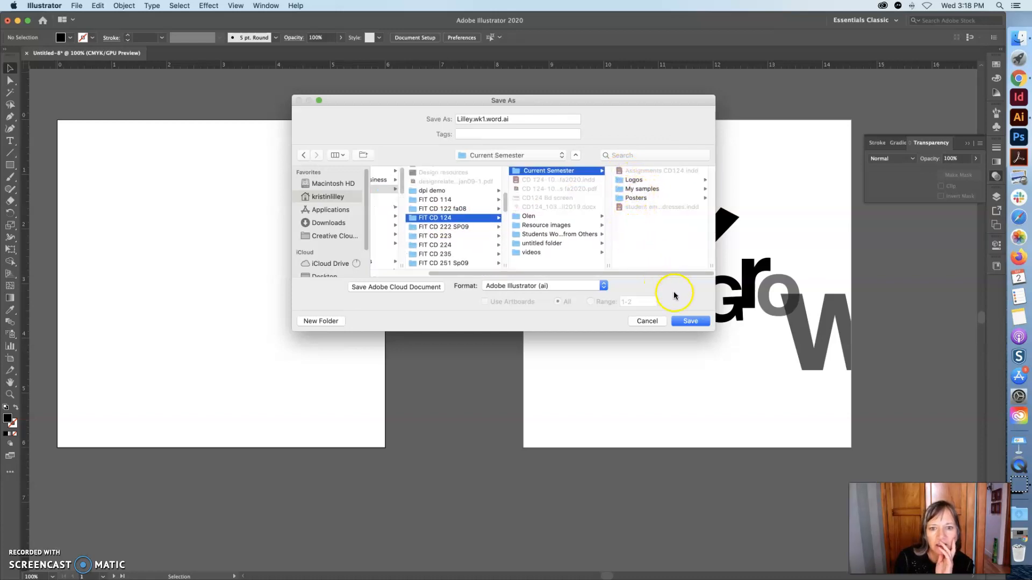
left_click(688, 321)
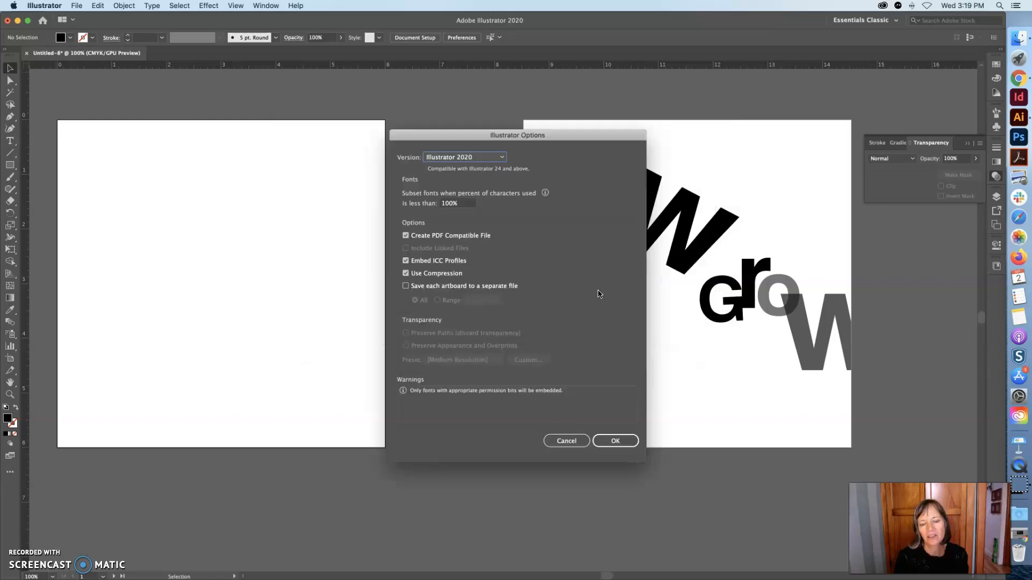
left_click(612, 438)
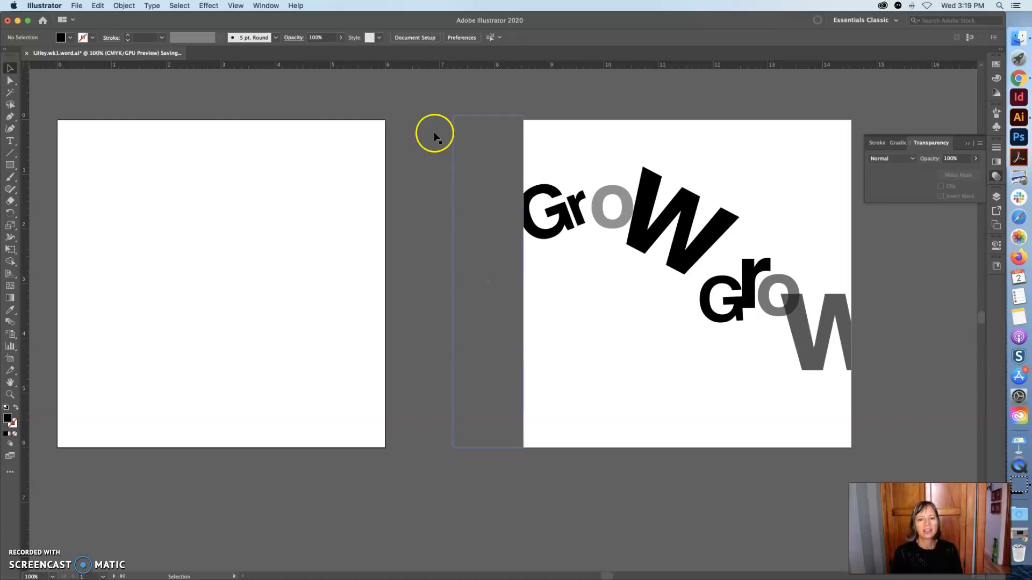
Try to start another save while the document is still being saved, dismissing the warning.
left_click(77, 5)
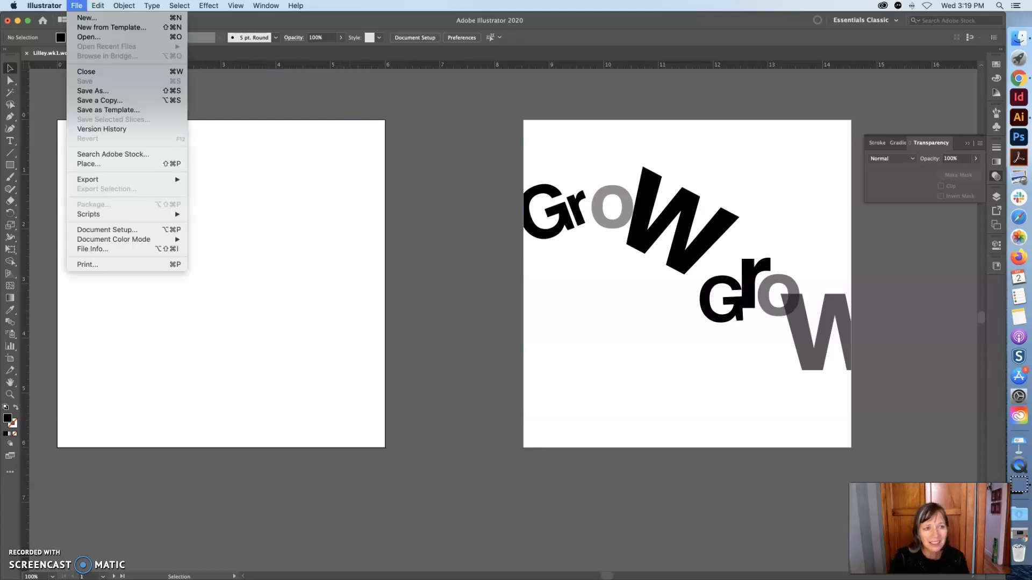
left_click(89, 96)
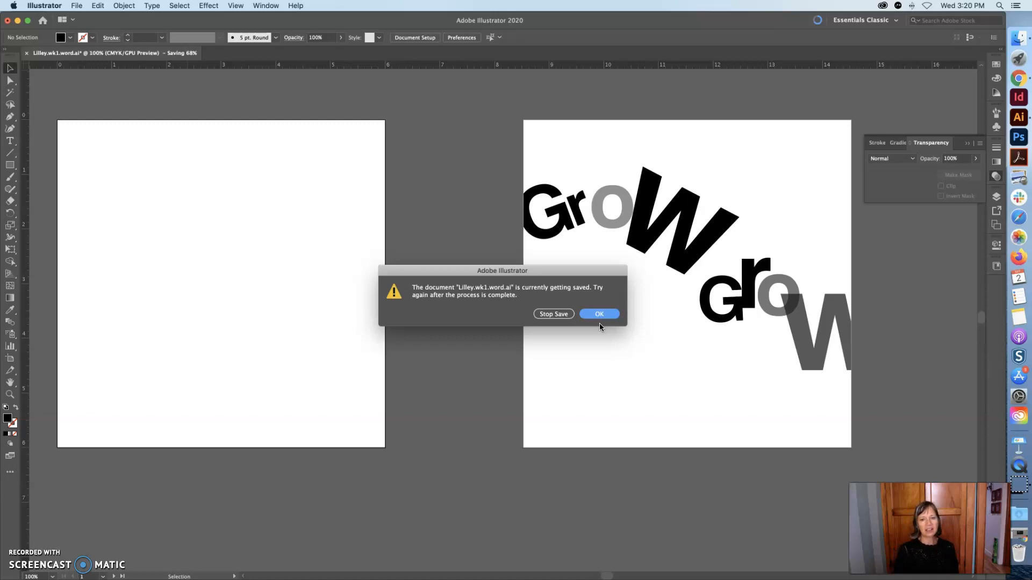
left_click(597, 315)
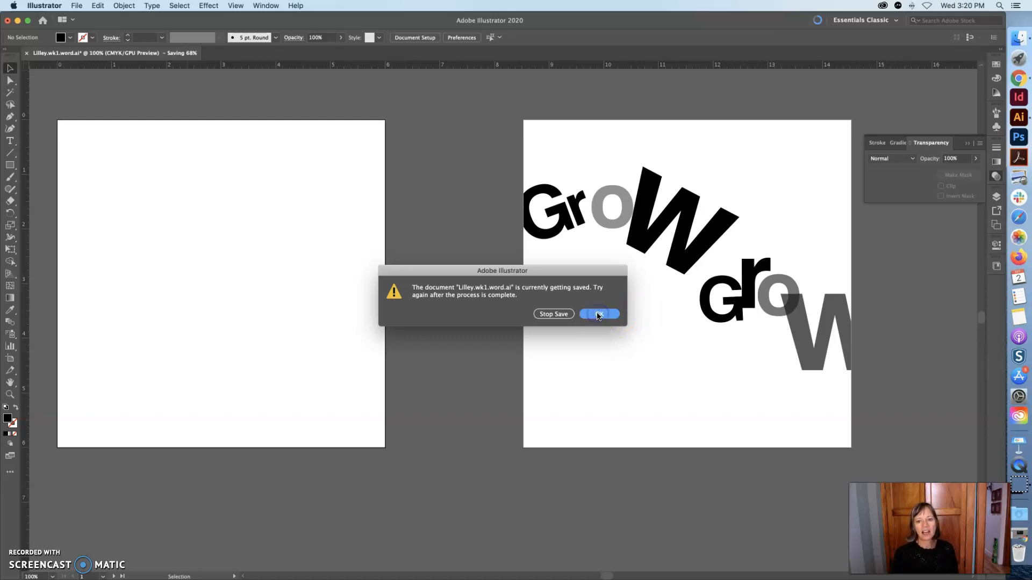
scroll(608, 343, "left", 1)
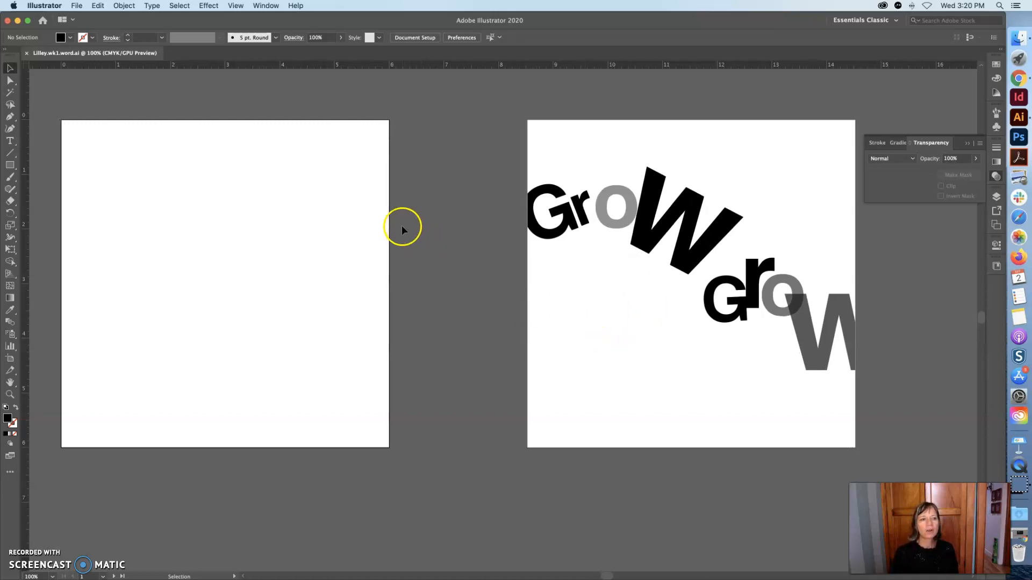
Save the document as an Adobe PDF in the same folder using the Illustrator Default preset.
left_click(77, 6)
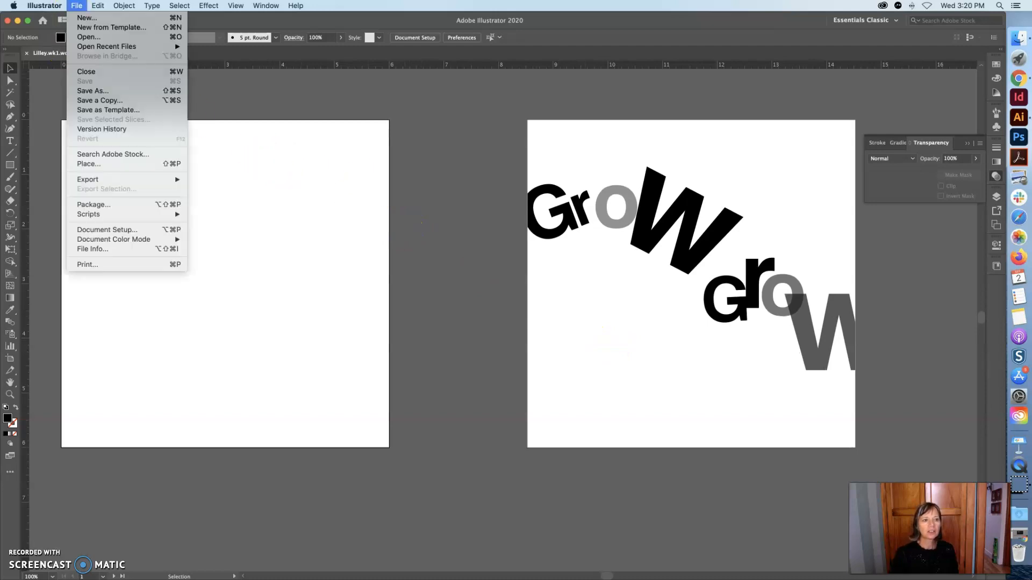
left_click(89, 91)
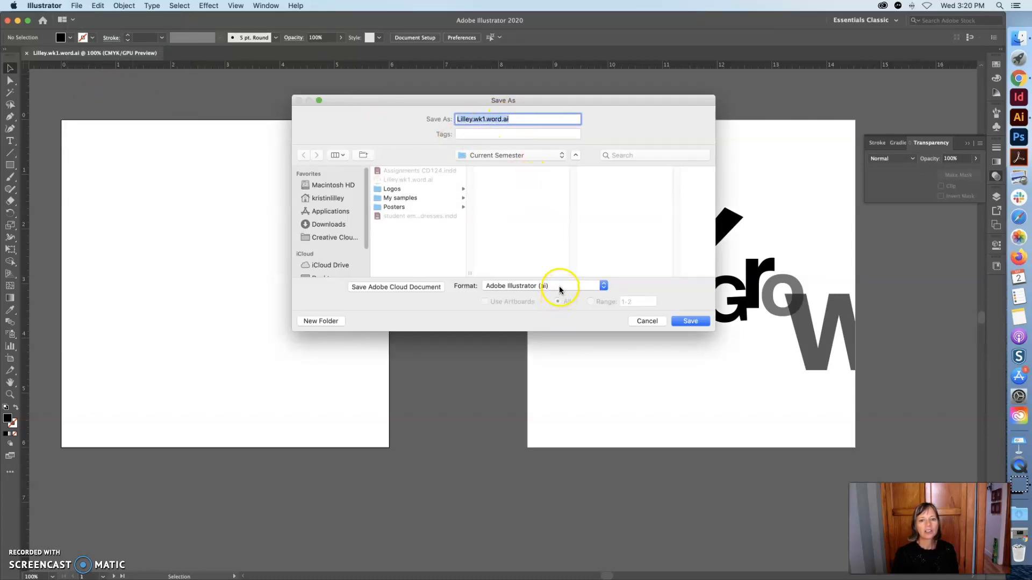
left_click(585, 285)
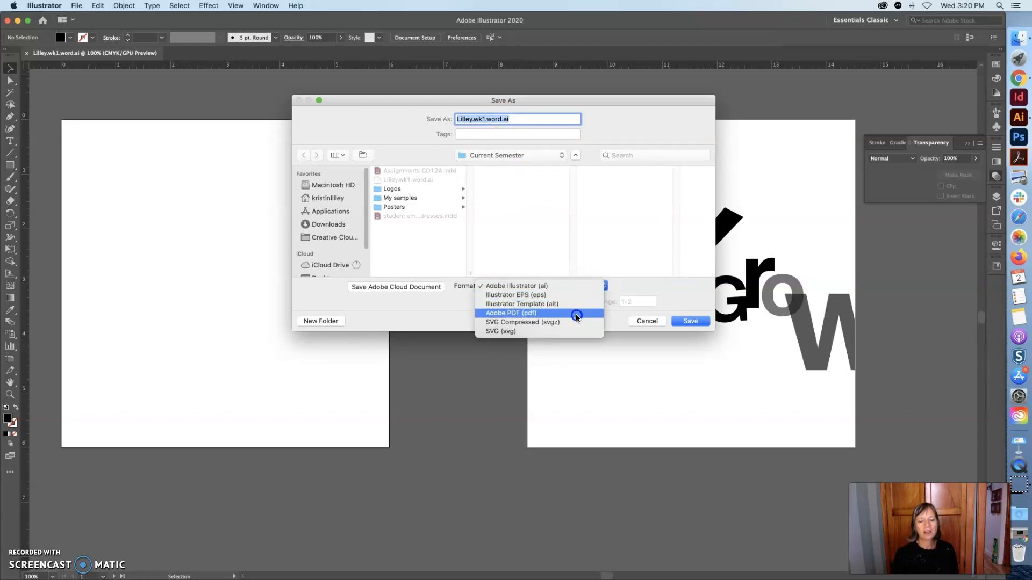
left_click(576, 314)
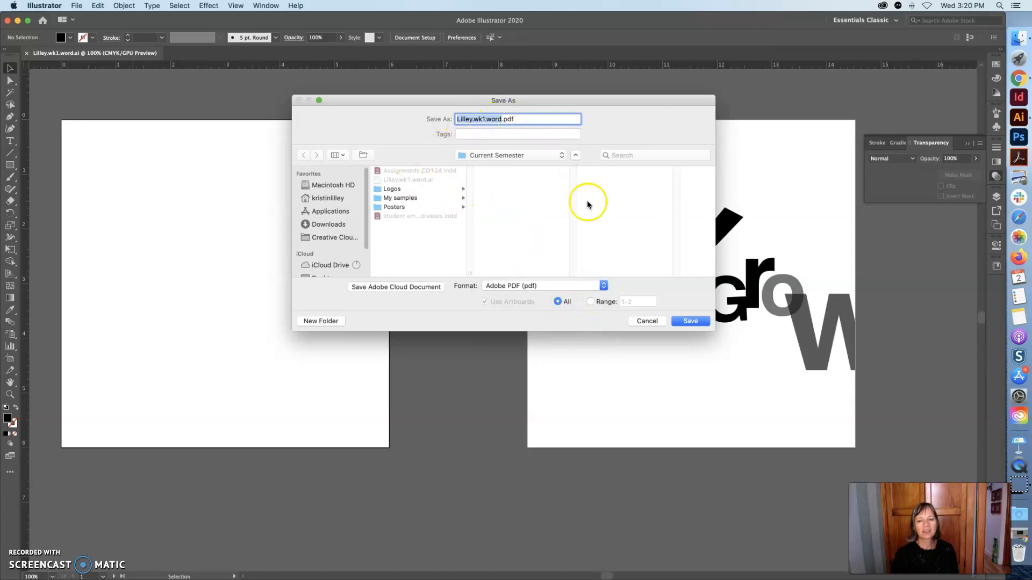
left_click(693, 321)
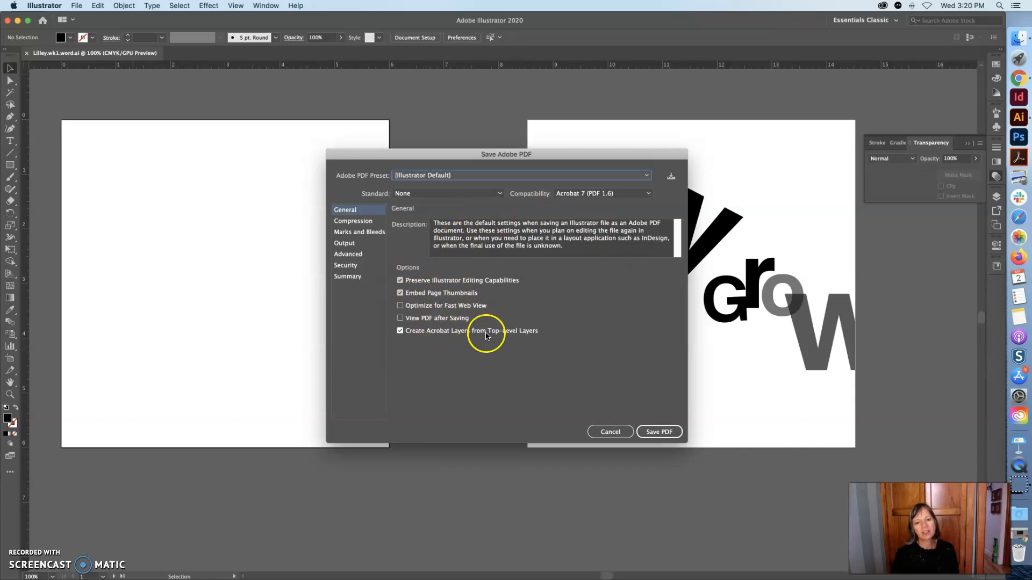
left_click(665, 433)
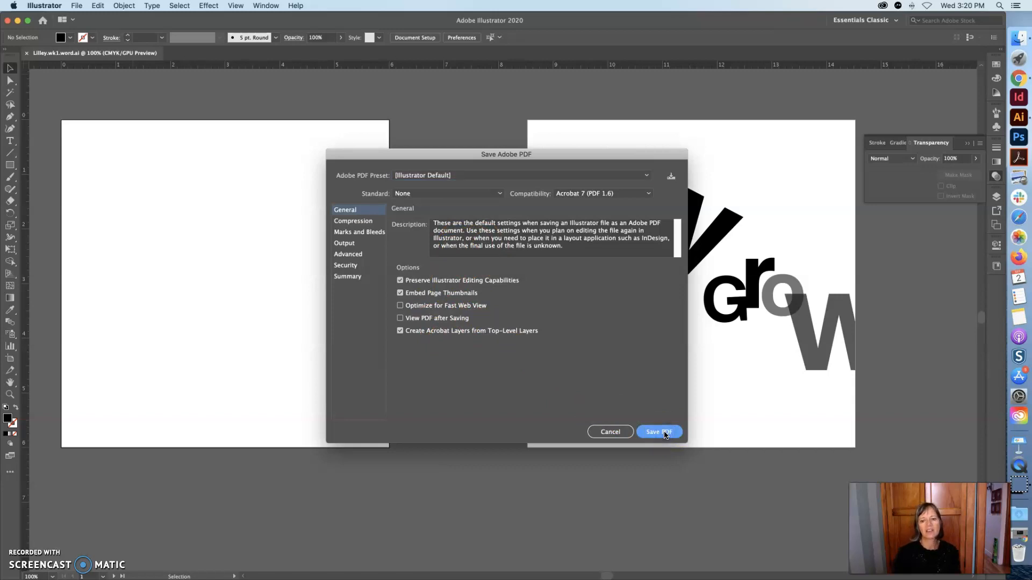
left_click(665, 433)
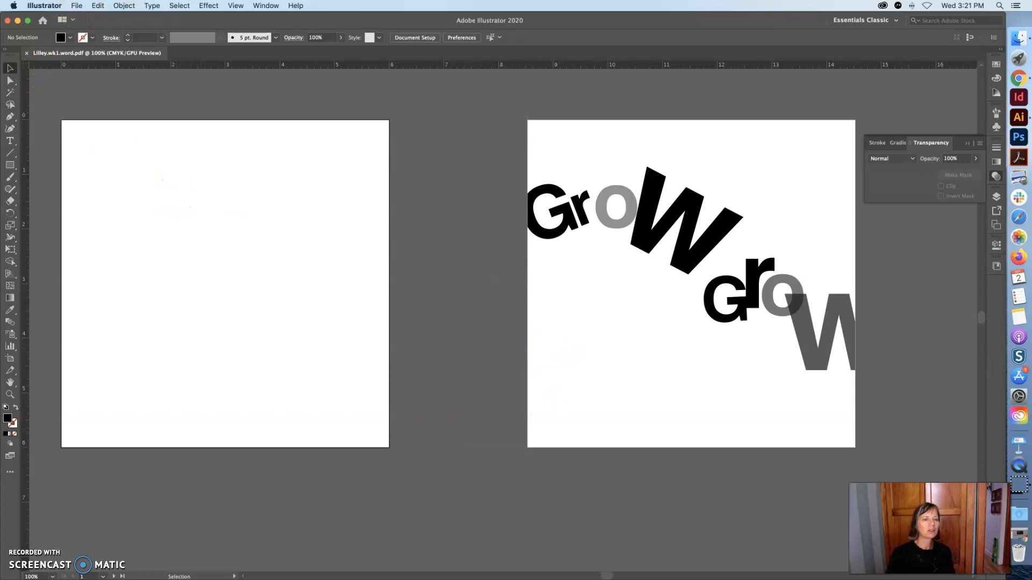
Open the saved PDF from the FIT CD 124 Current Semester folder in another window of the document.
left_click(76, 5)
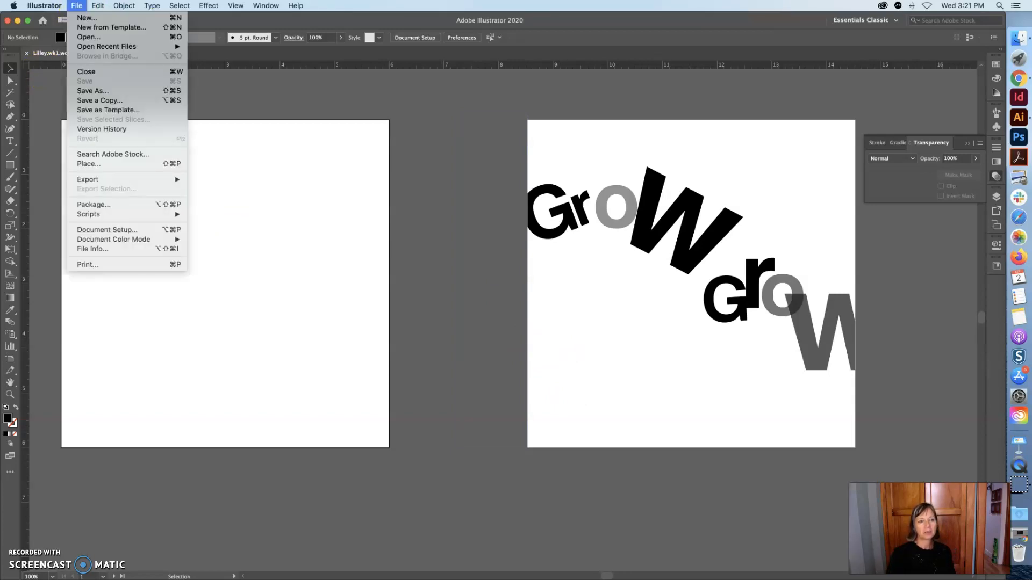
left_click(76, 37)
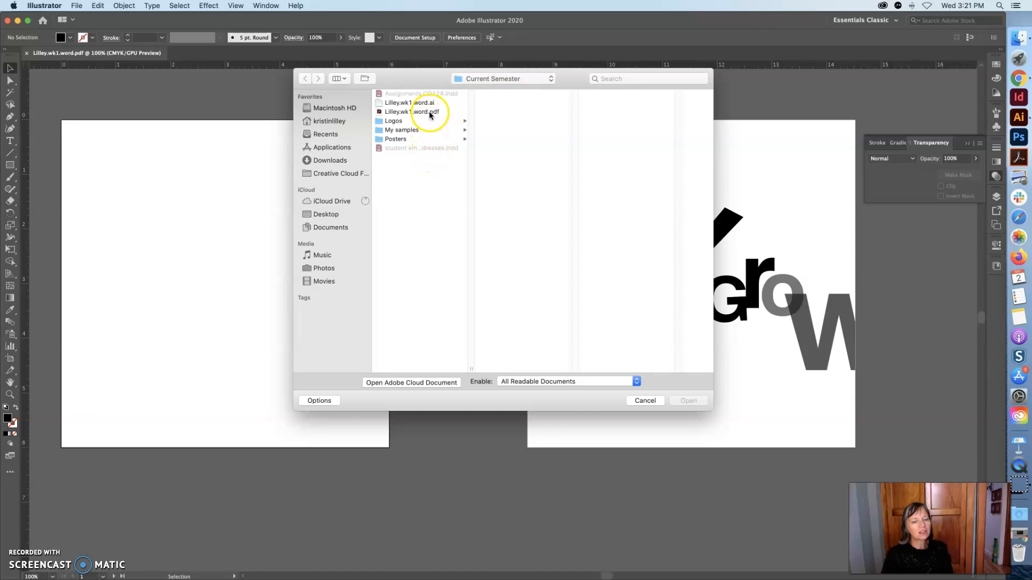
left_click(329, 121)
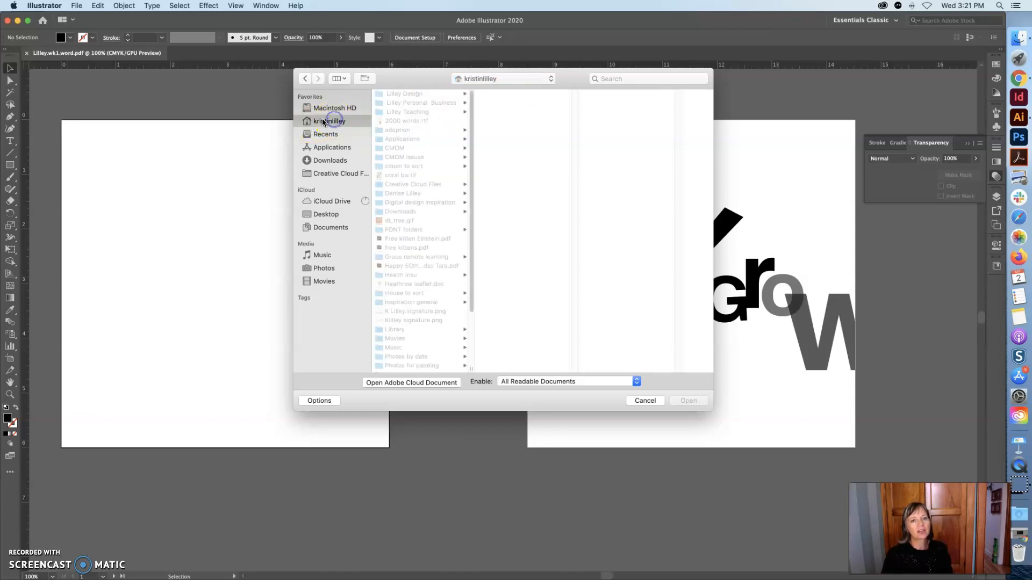
left_click(416, 112)
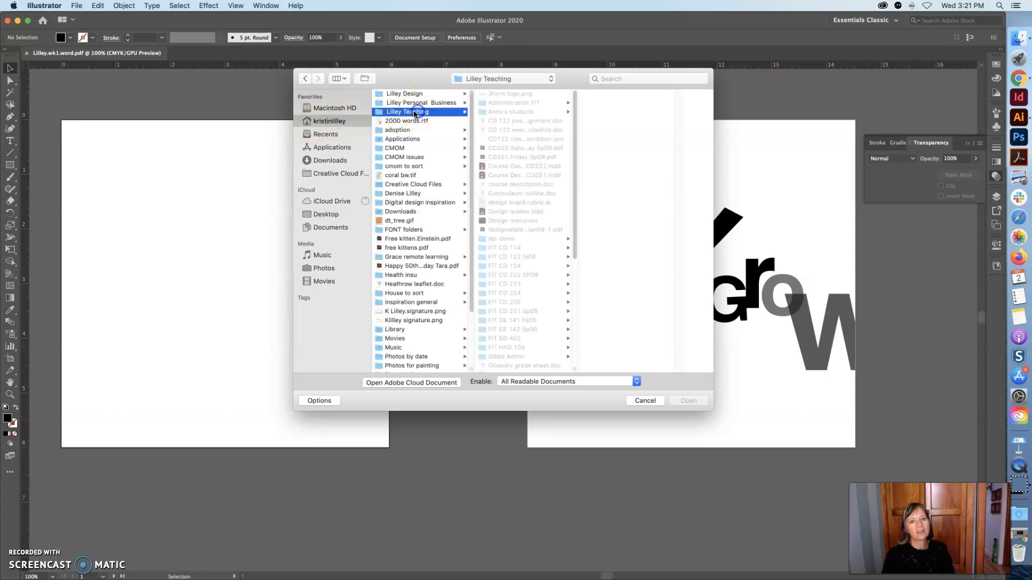
left_click(518, 265)
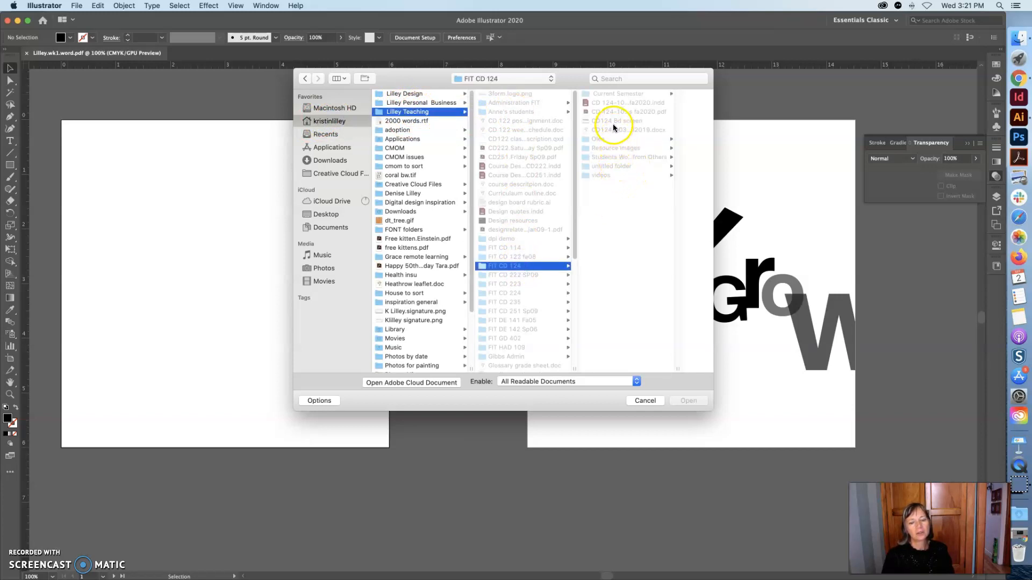
left_click(624, 113)
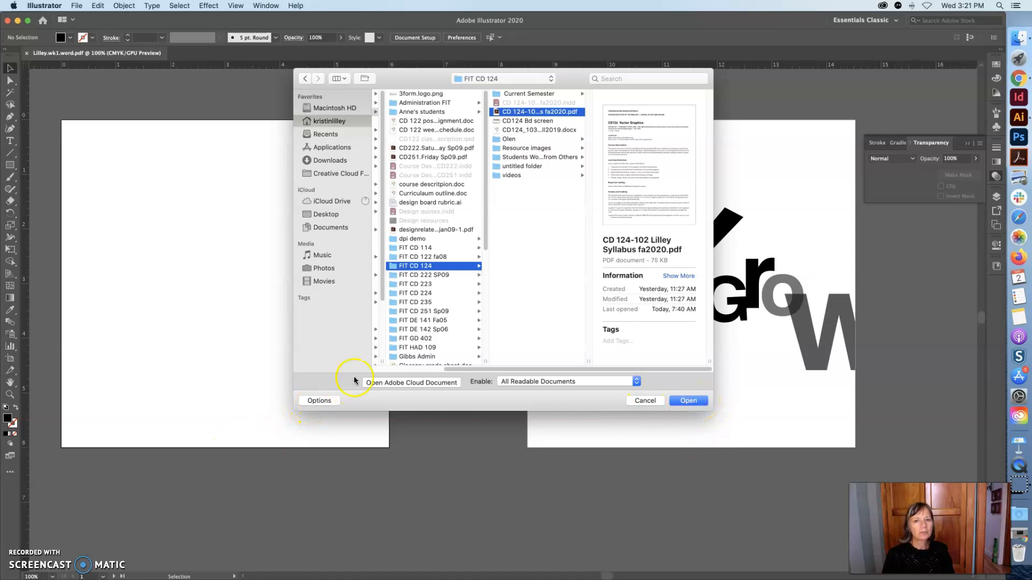
scroll(524, 128, "left", 1)
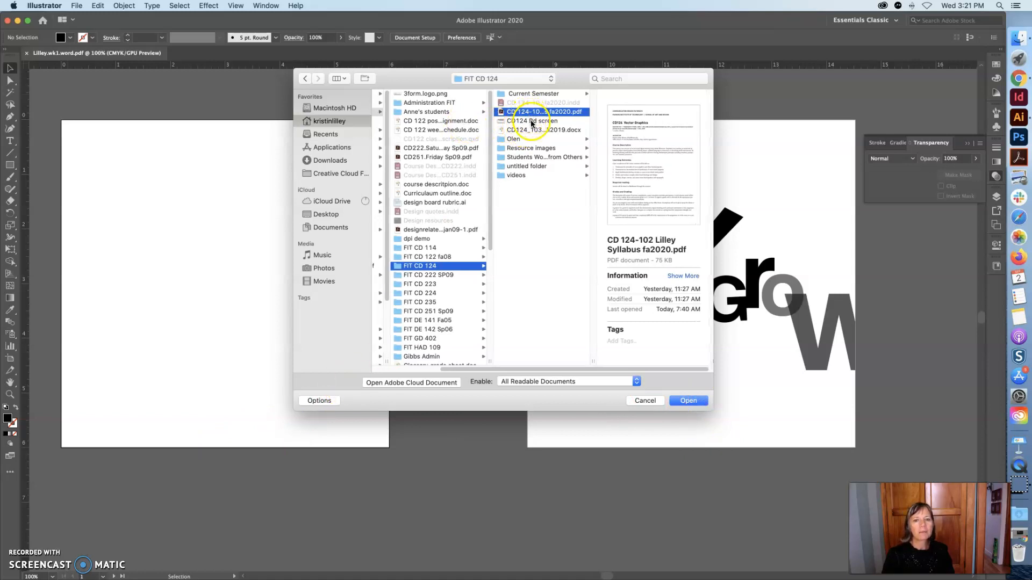
scroll(534, 130, "right", 1)
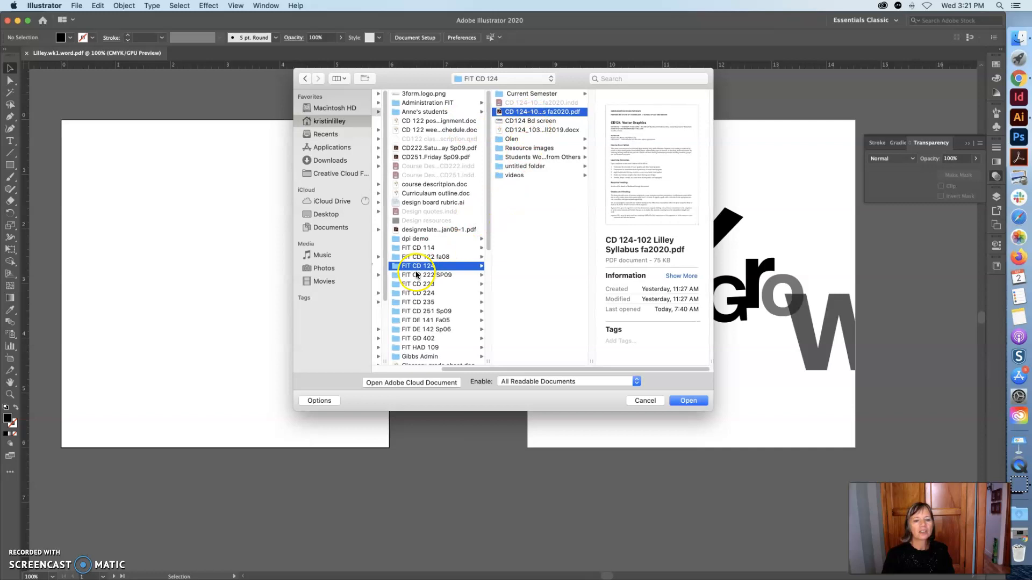
left_click(554, 94)
left_click(622, 111)
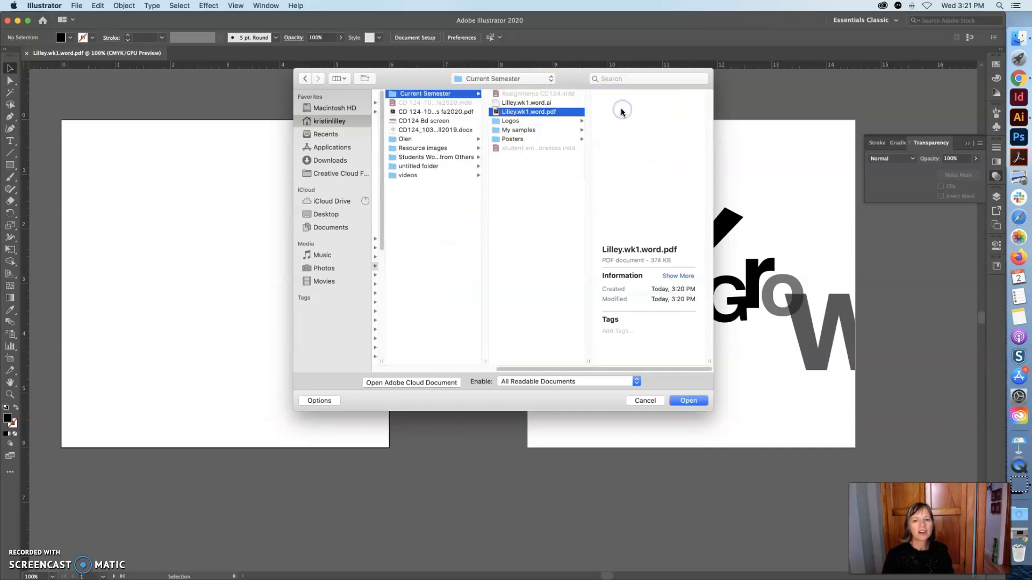
left_click(313, 400)
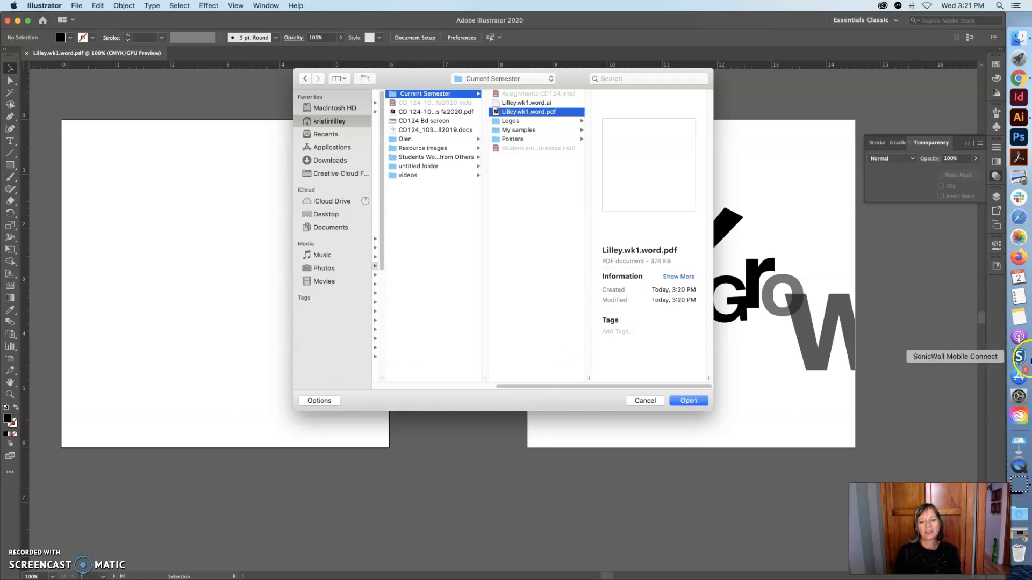
left_click(689, 401)
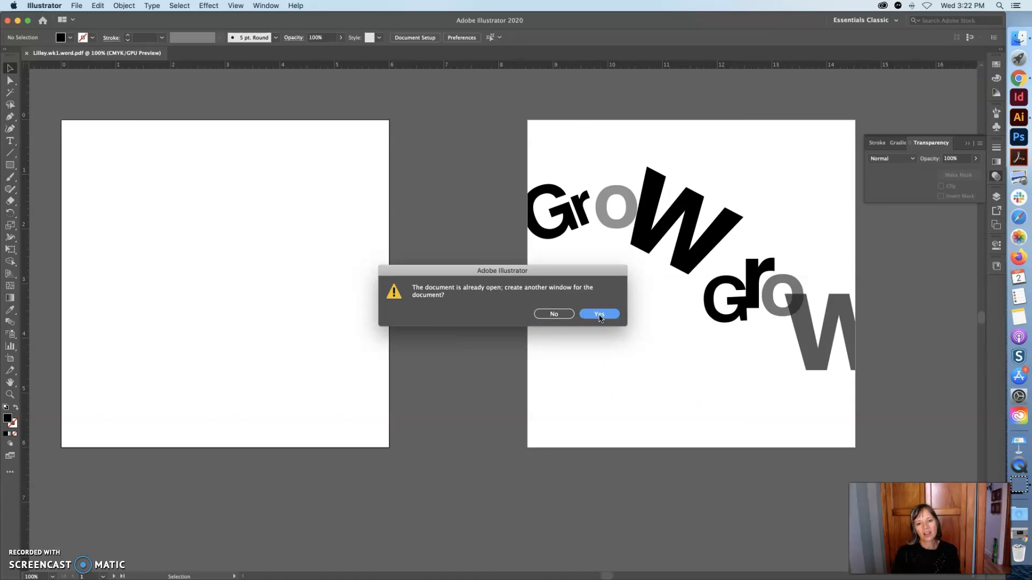
left_click(600, 316)
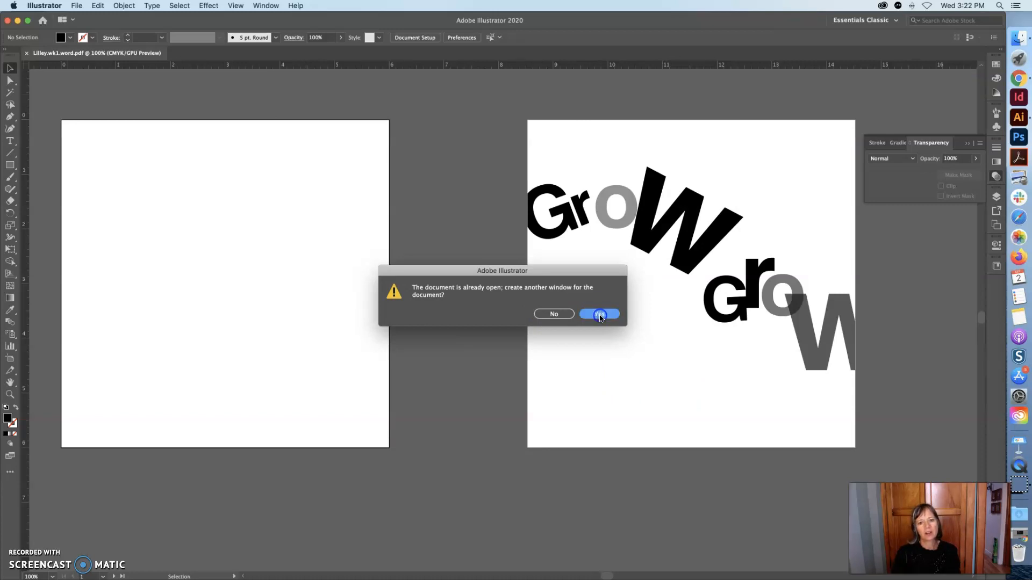